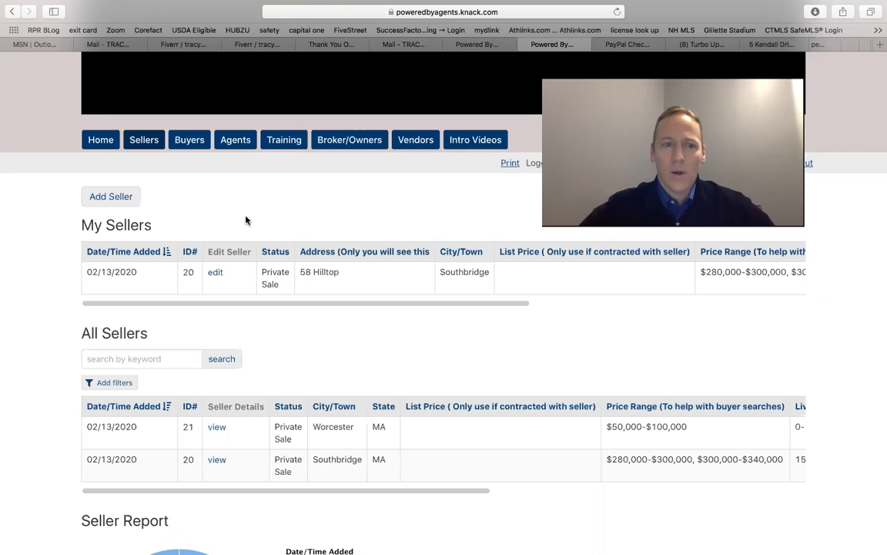
# Open a new Add Seller form and set its status to Private Sale
pyautogui.click(112, 197)
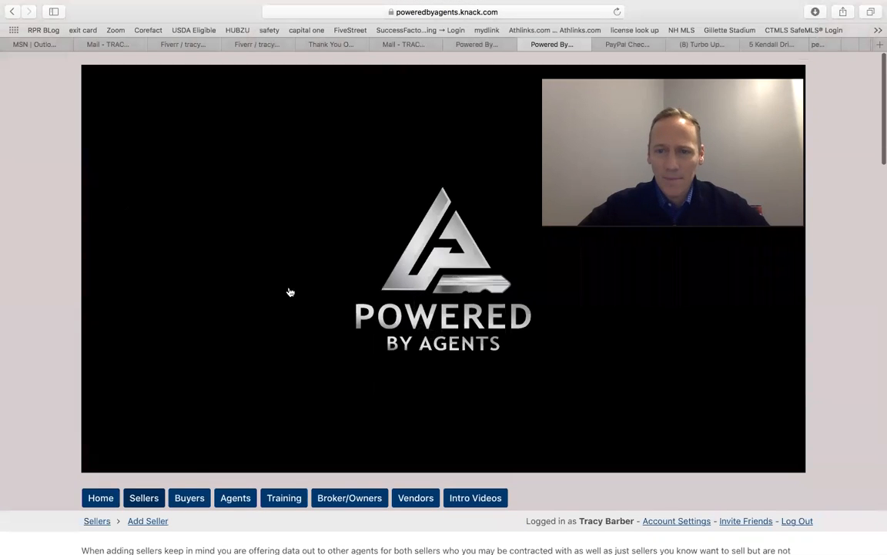
pyautogui.scroll(-1, 299, 309)
pyautogui.scroll(-10, 298, 309)
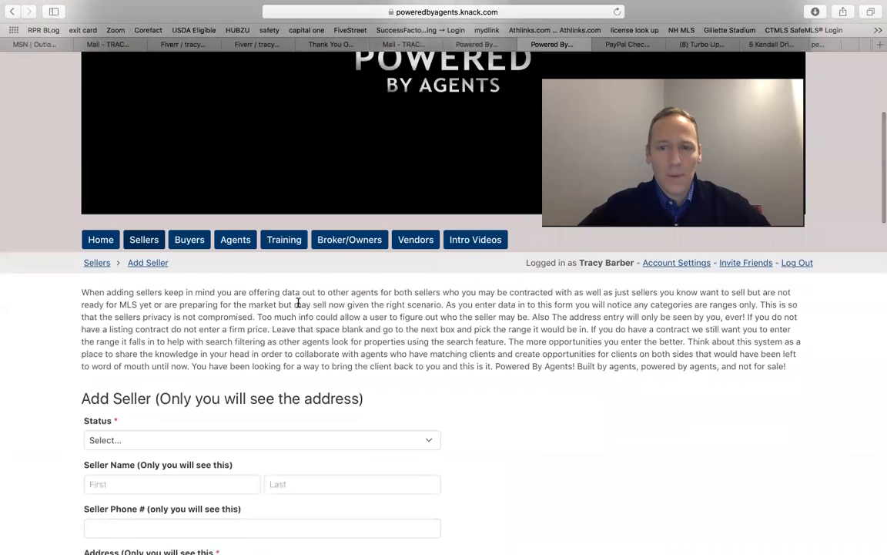
pyautogui.scroll(-2, 299, 304)
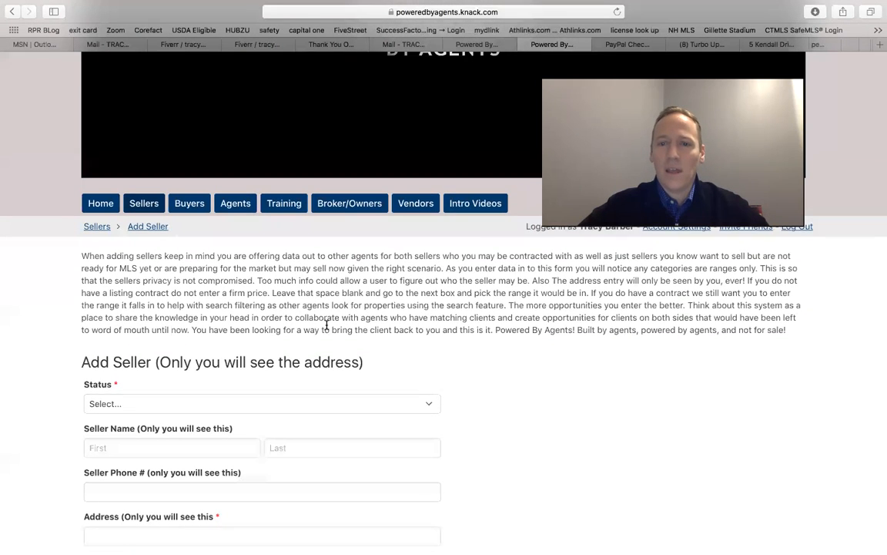
pyautogui.scroll(-4, 330, 339)
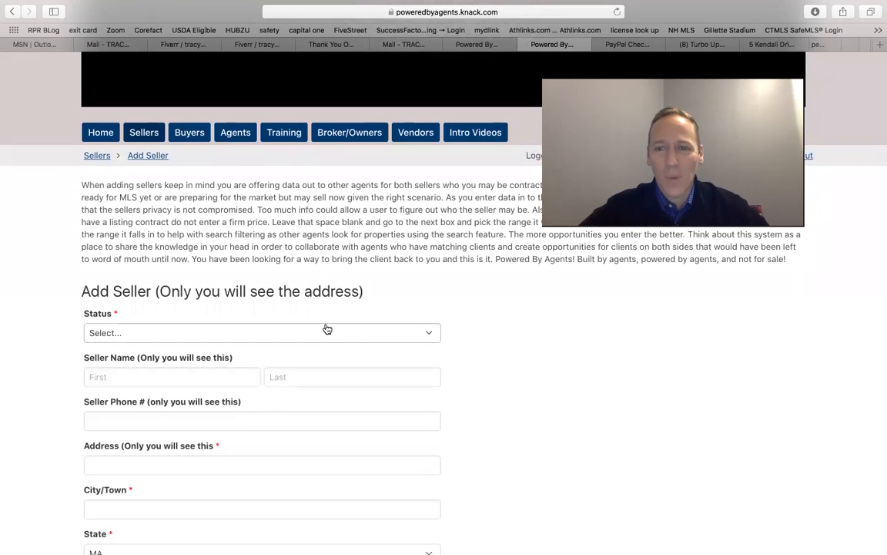
pyautogui.scroll(-2, 325, 329)
pyautogui.scroll(-1, 318, 307)
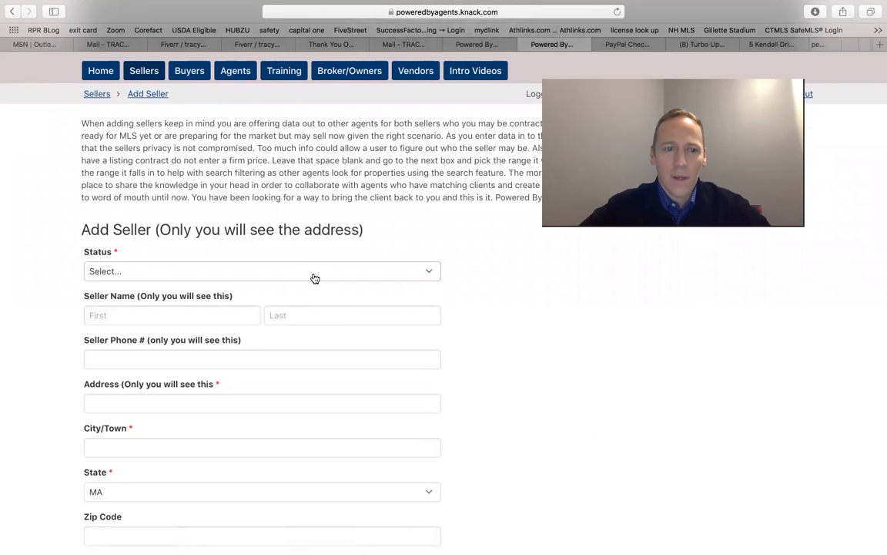
pyautogui.click(313, 276)
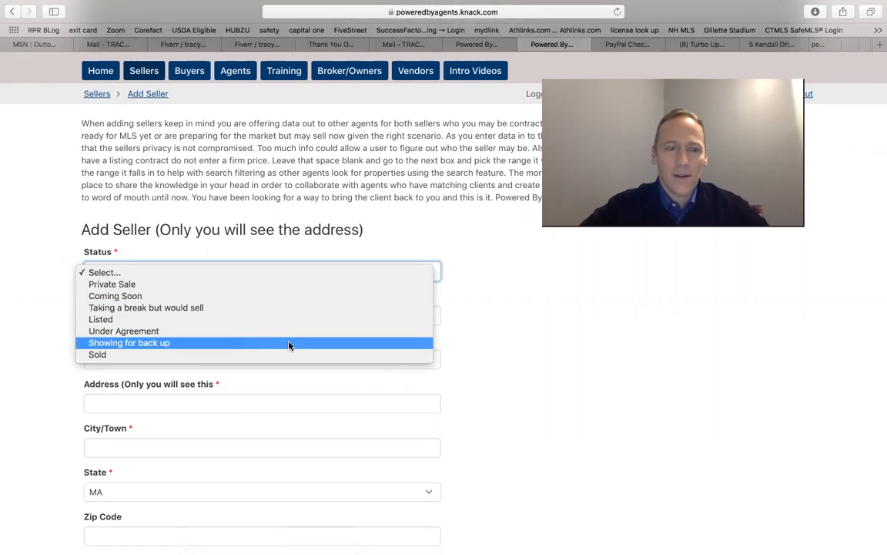
pyautogui.click(295, 284)
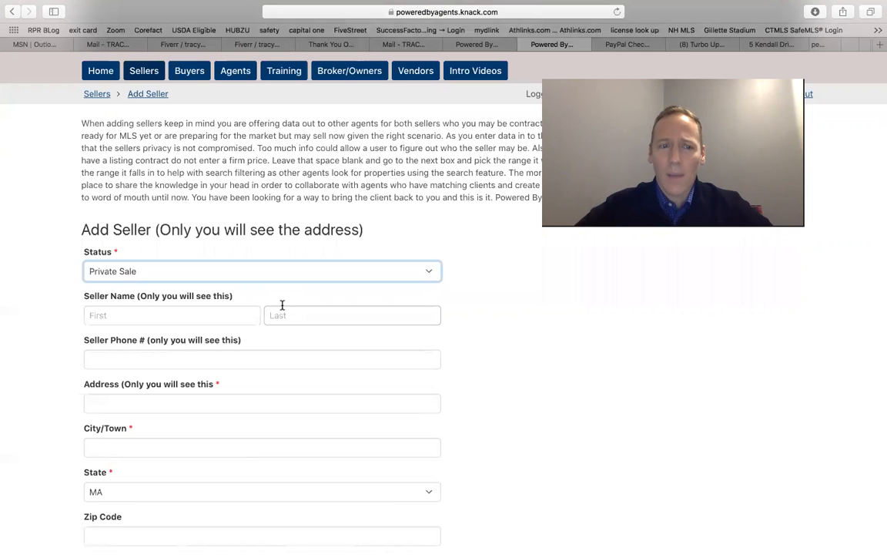
# Enter the seller's first and last name and the seller's phone number
pyautogui.click(181, 312)
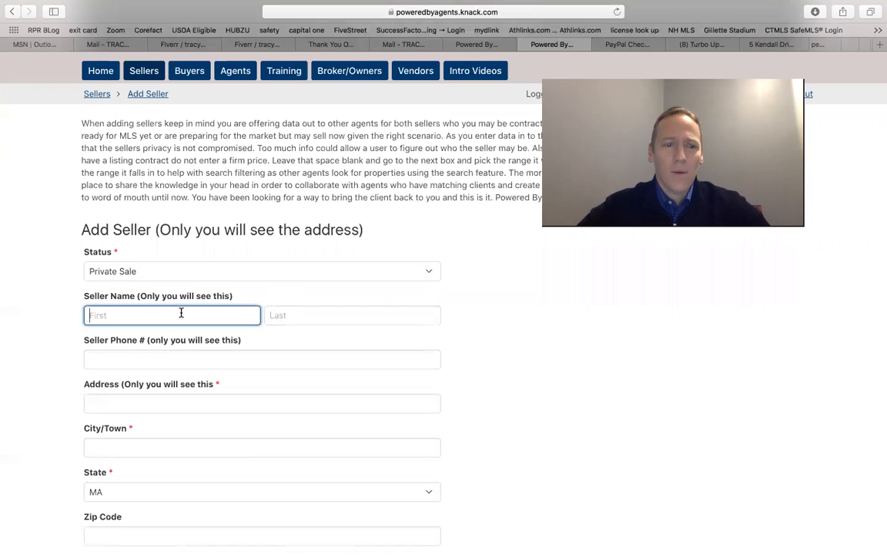
pyautogui.write('John')
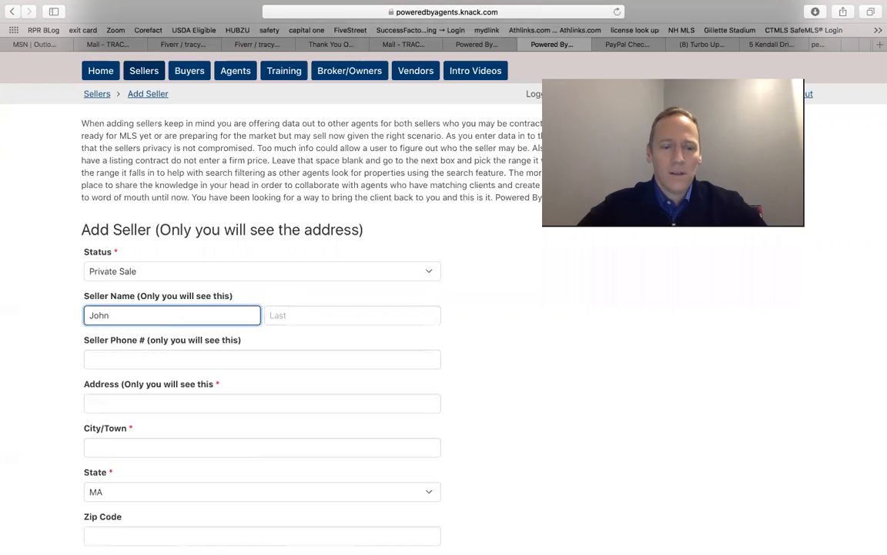
pyautogui.press('Tab')
pyautogui.write('Doe')
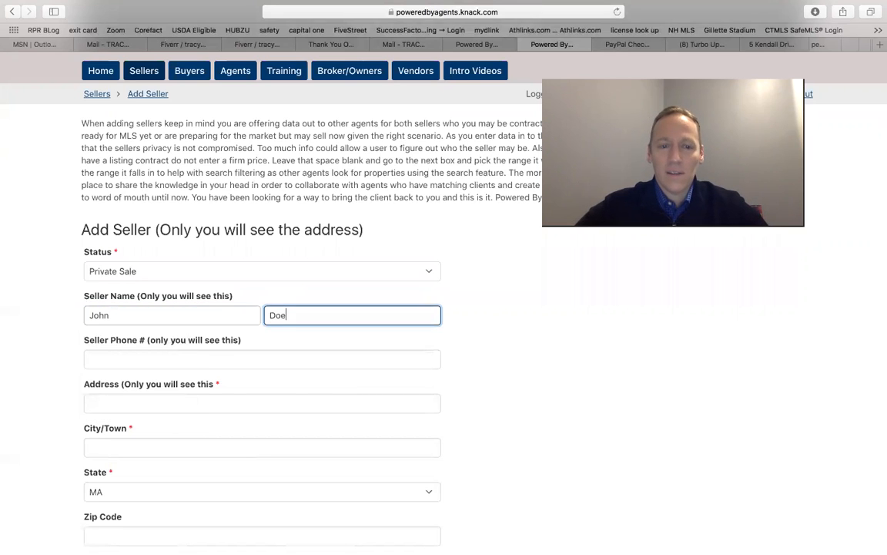
pyautogui.click(127, 360)
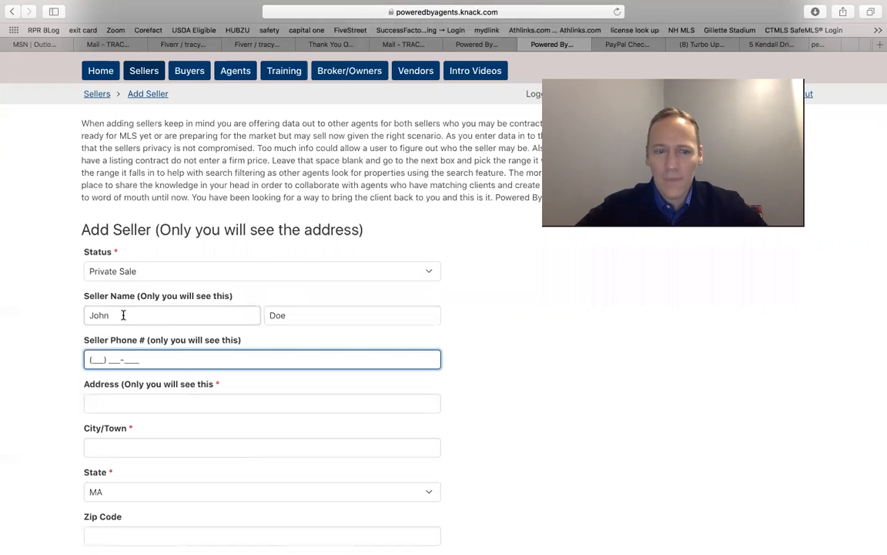
# Fill in the seller's street address, city/town and zip code
pyautogui.click(104, 402)
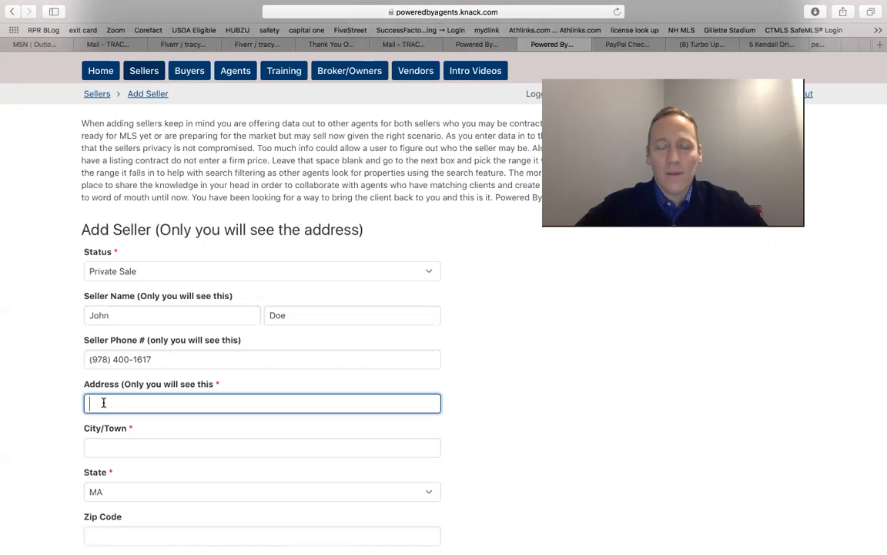
pyautogui.write('123 Main')
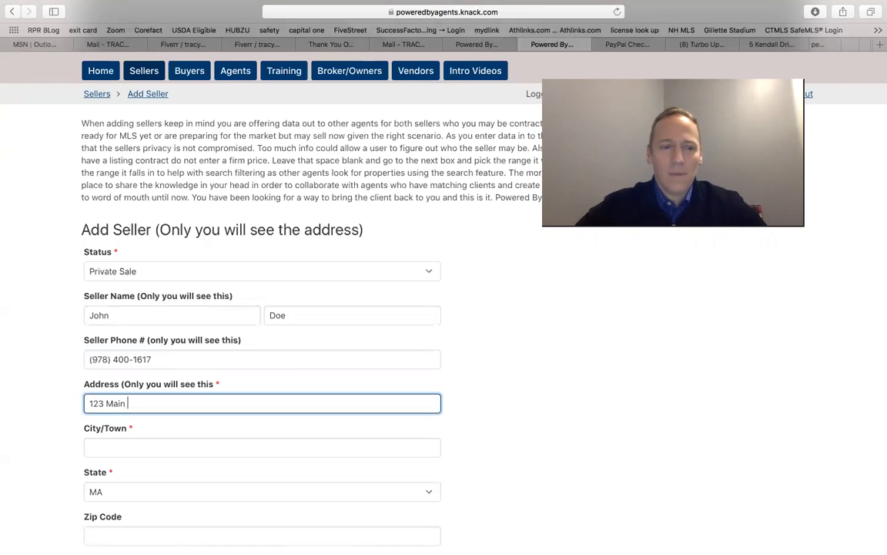
pyautogui.write(' Street')
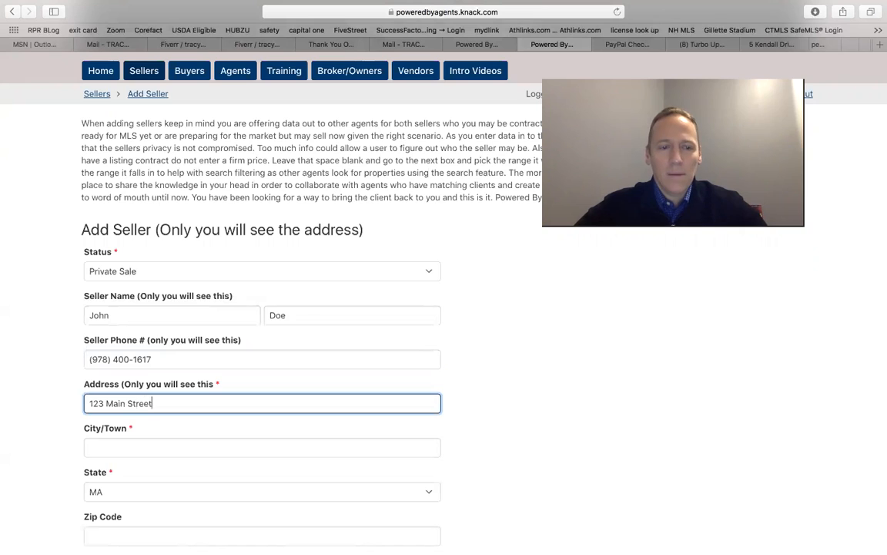
pyautogui.press('Tab')
pyautogui.write('Worceste')
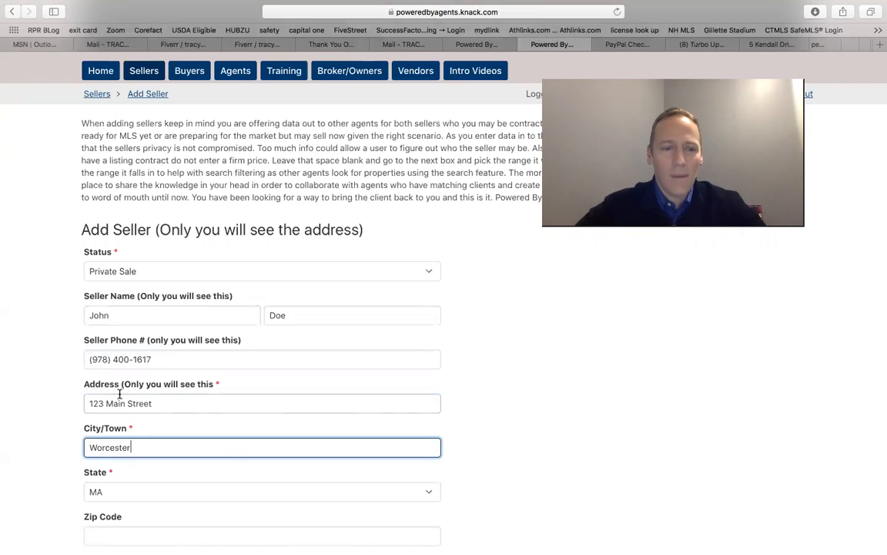
pyautogui.write('r')
pyautogui.scroll(-1, 507, 413)
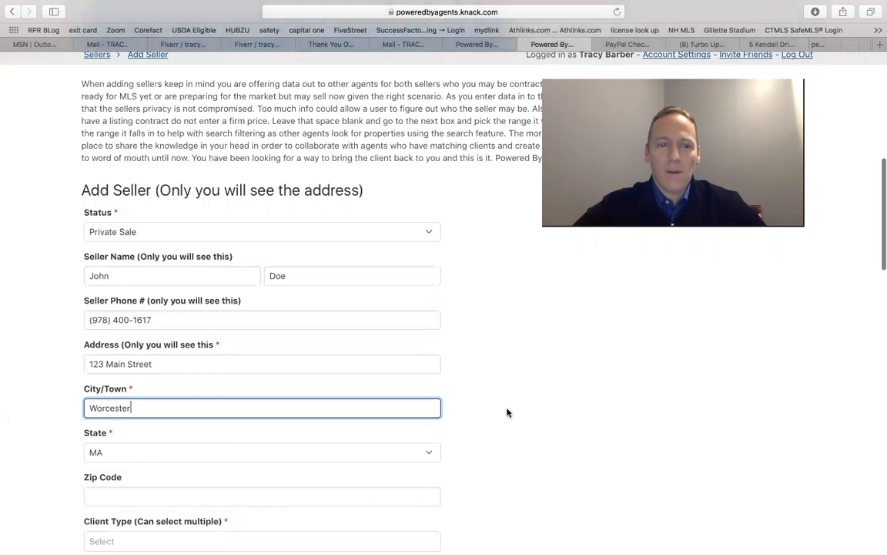
pyautogui.scroll(-2, 507, 413)
pyautogui.scroll(-1, 147, 424)
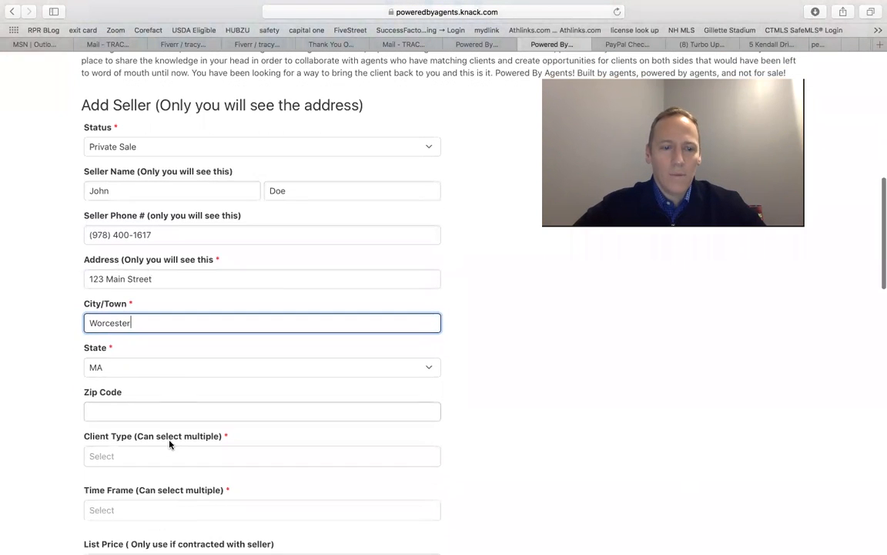
pyautogui.click(123, 412)
pyautogui.write('01545')
# Set the client type to Don't care just sell it, replacing the first pick
pyautogui.scroll(-2, 70, 483)
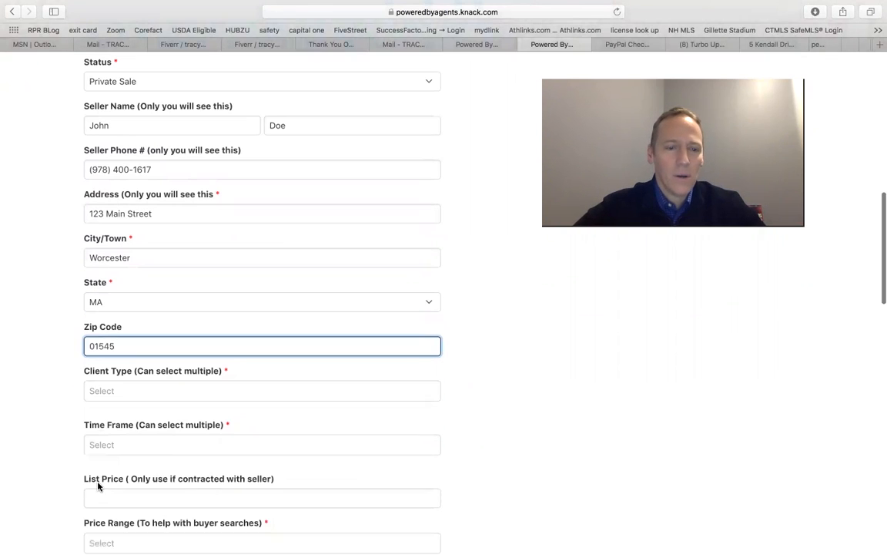
pyautogui.click(123, 394)
pyautogui.scroll(-3, 137, 431)
pyautogui.scroll(1, 347, 412)
pyautogui.scroll(-2, 495, 395)
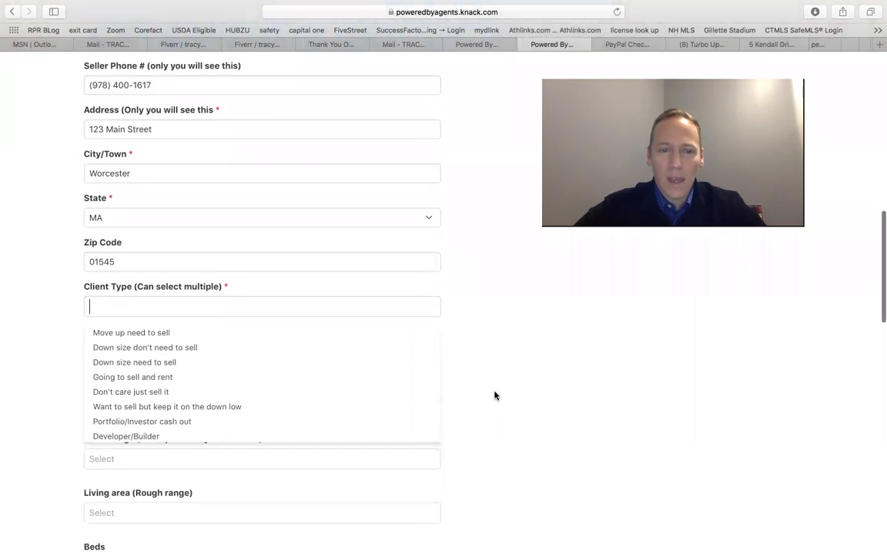
pyautogui.click(193, 332)
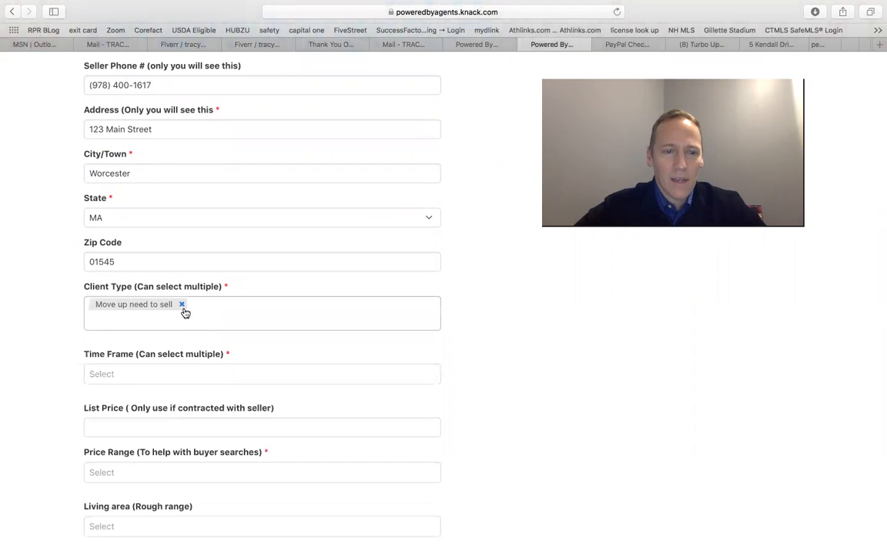
pyautogui.click(181, 307)
pyautogui.click(172, 308)
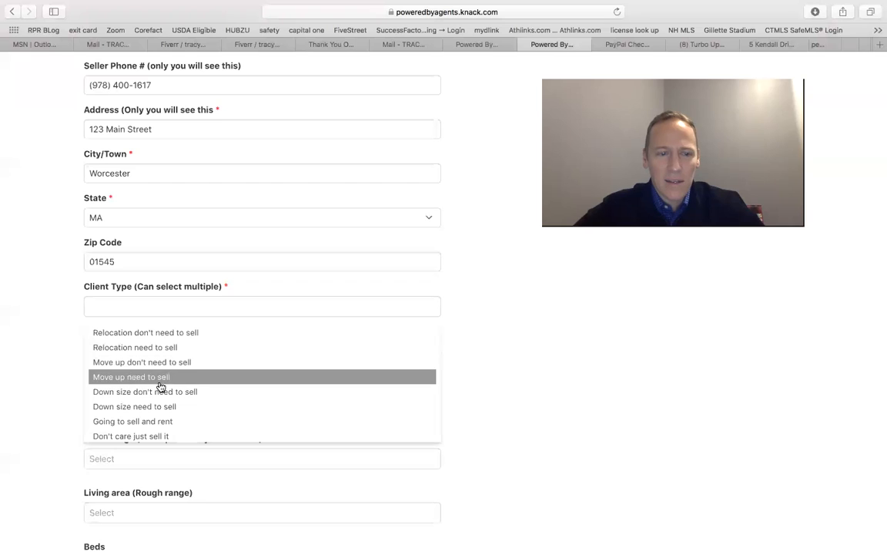
pyautogui.scroll(-1, 153, 423)
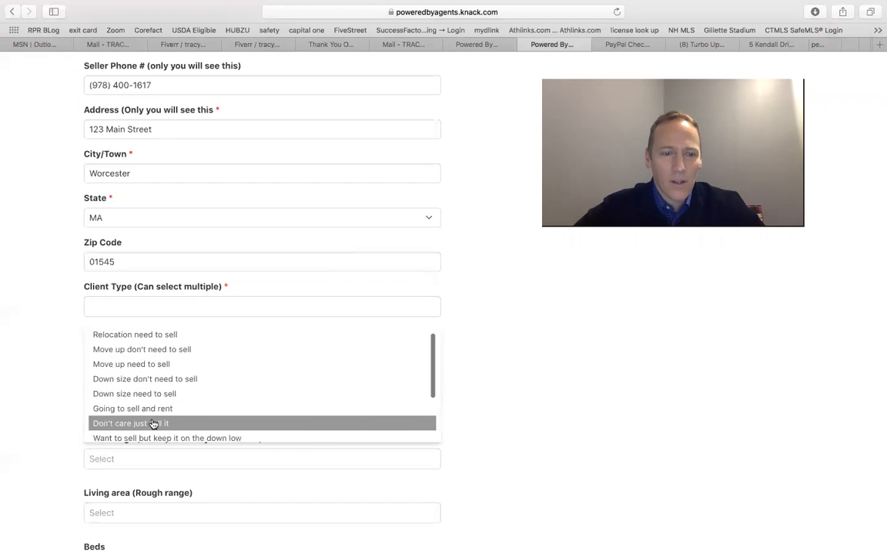
pyautogui.click(152, 422)
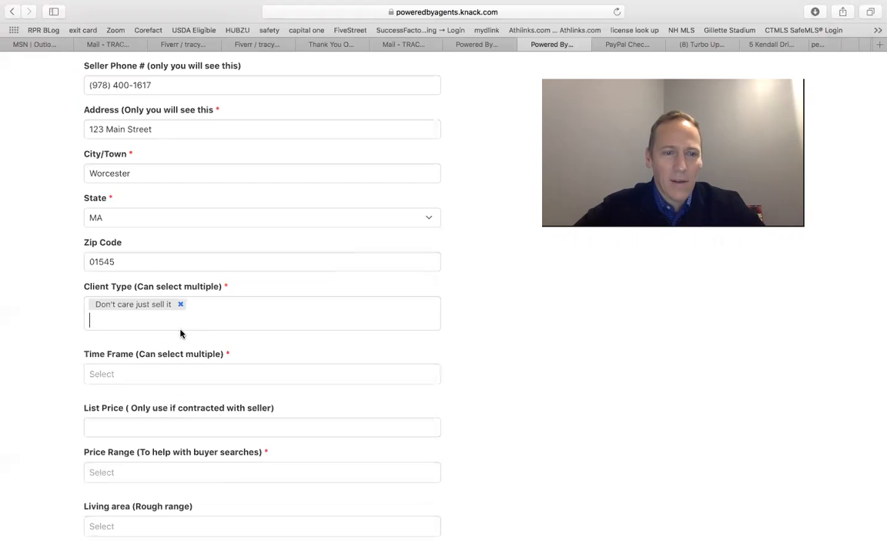
# Set the time frame to 30-60 only, removing the within 6 months choice
pyautogui.click(170, 371)
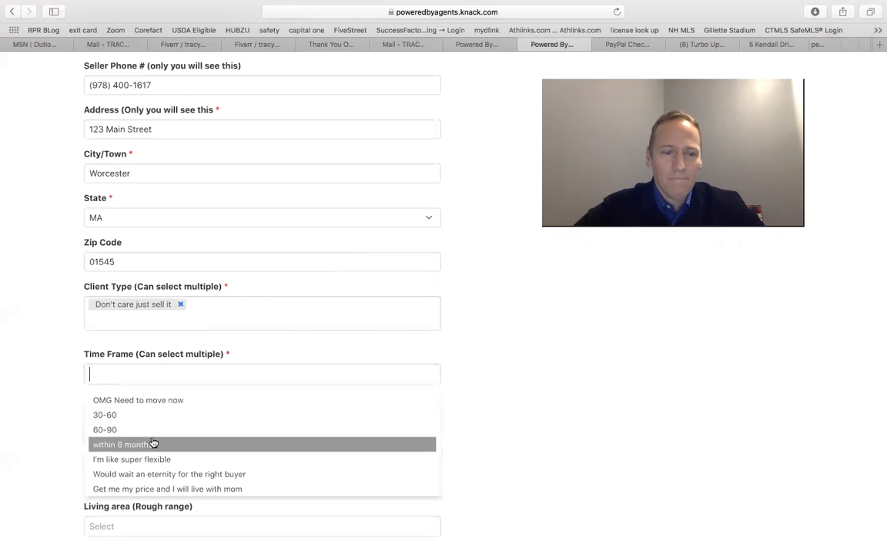
pyautogui.click(151, 442)
pyautogui.scroll(-2, 192, 396)
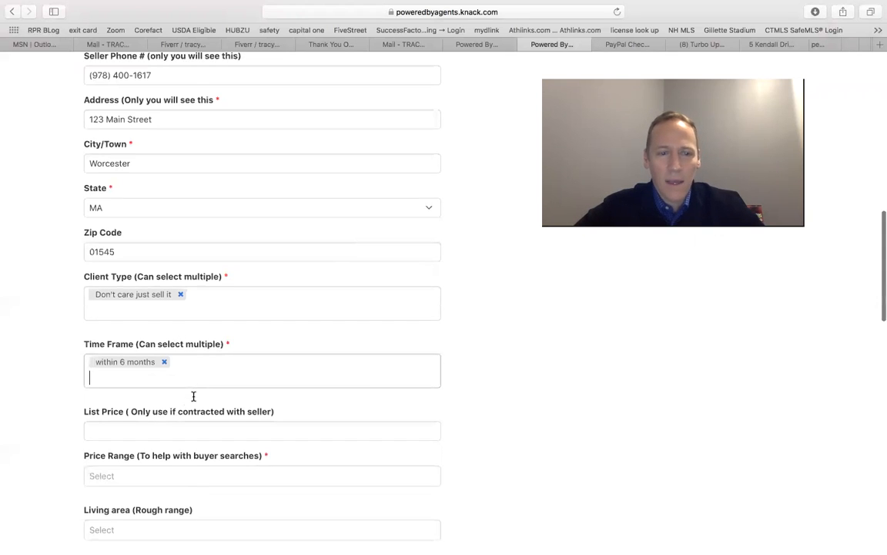
pyautogui.click(181, 321)
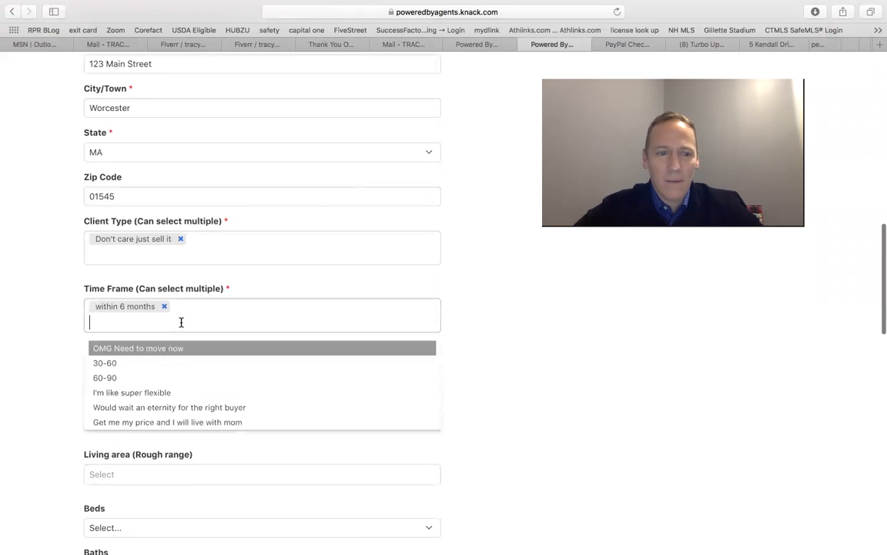
pyautogui.click(156, 368)
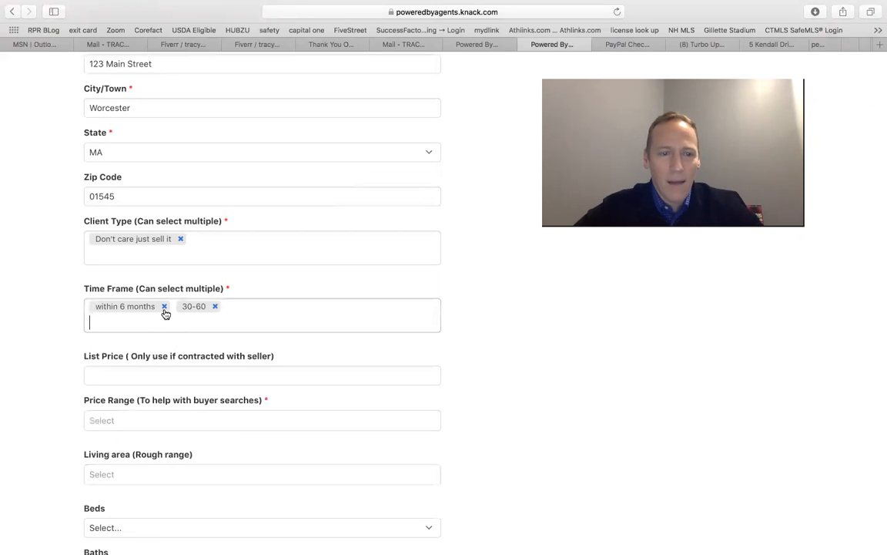
pyautogui.click(164, 306)
pyautogui.click(140, 375)
pyautogui.scroll(-2, 140, 375)
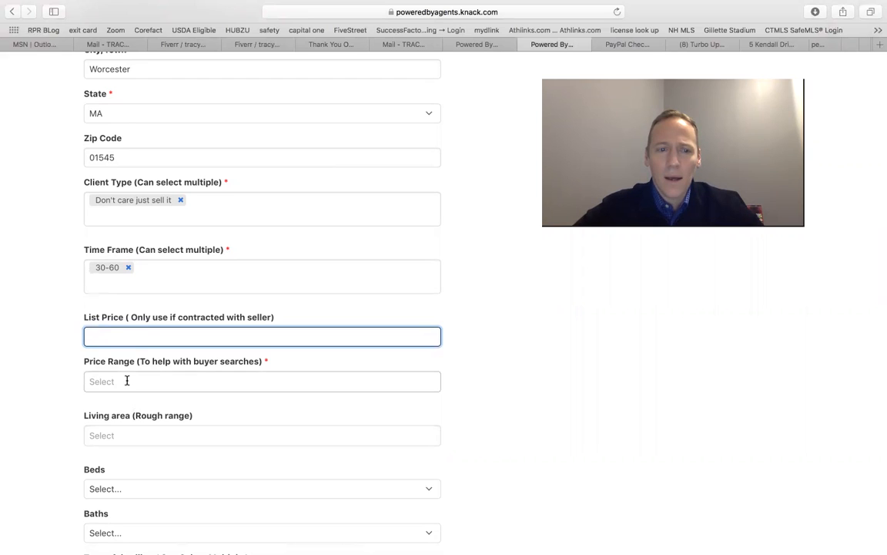
# Set the price range to $220,000-$240,000 and the list price to $230,000
pyautogui.click(125, 379)
pyautogui.scroll(-2, 125, 453)
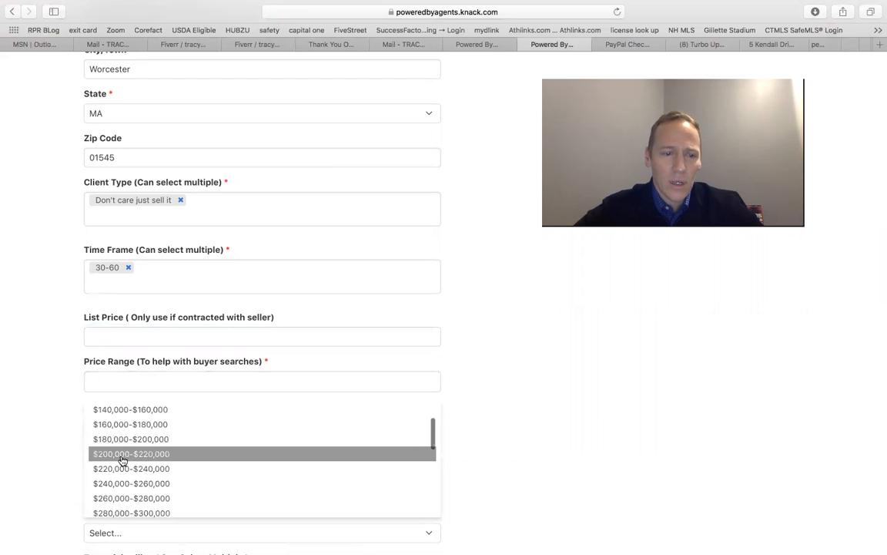
pyautogui.click(123, 469)
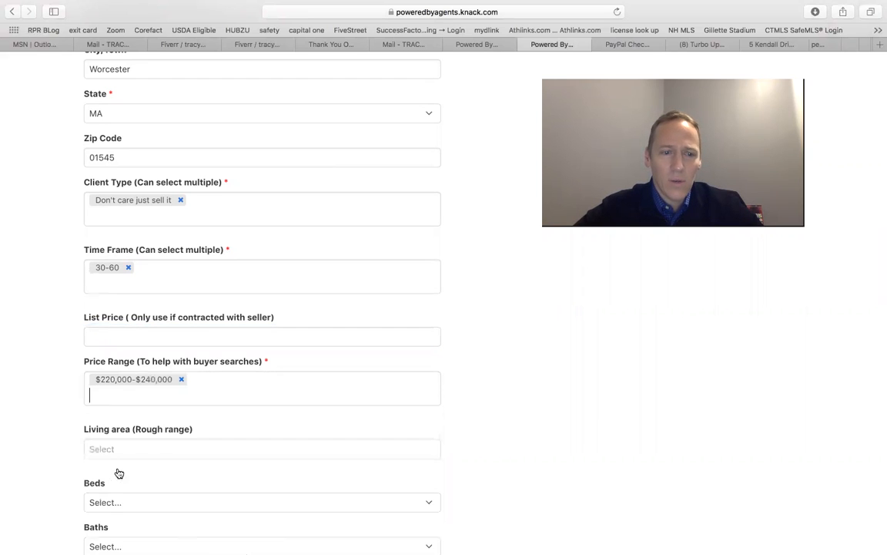
pyautogui.click(141, 337)
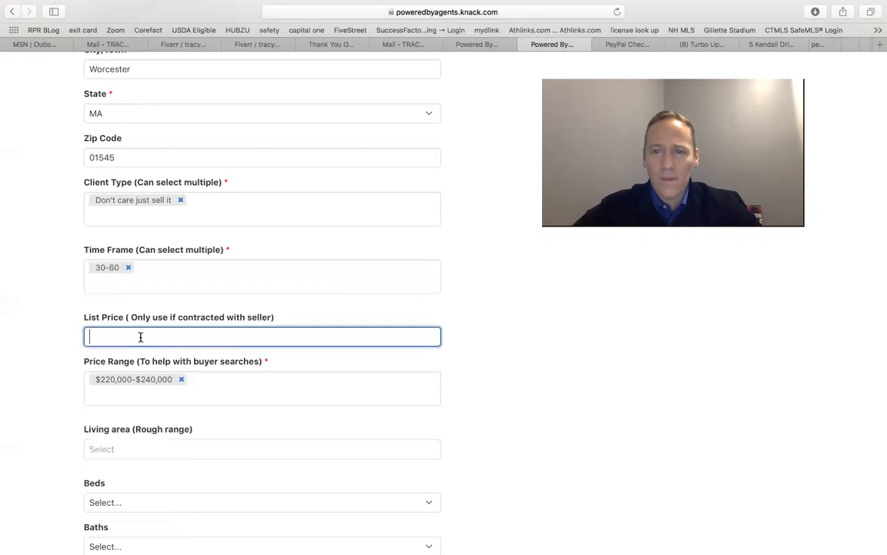
pyautogui.write('$')
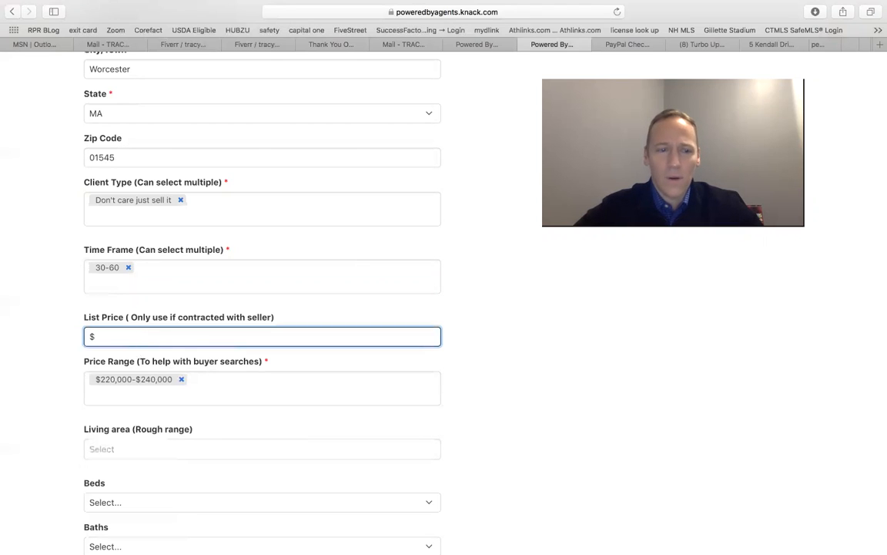
pyautogui.write('230,000')
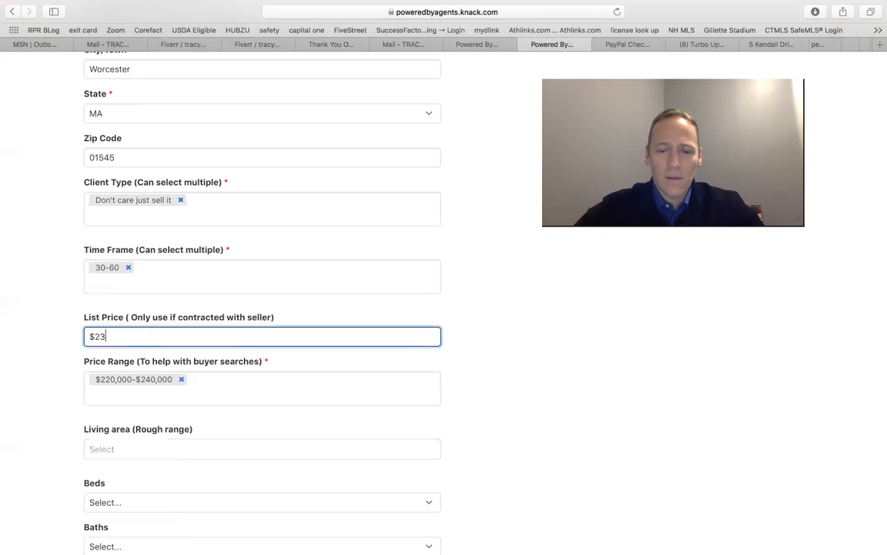
pyautogui.click(307, 307)
# Set the living area range to 2000-2500
pyautogui.scroll(-1, 442, 350)
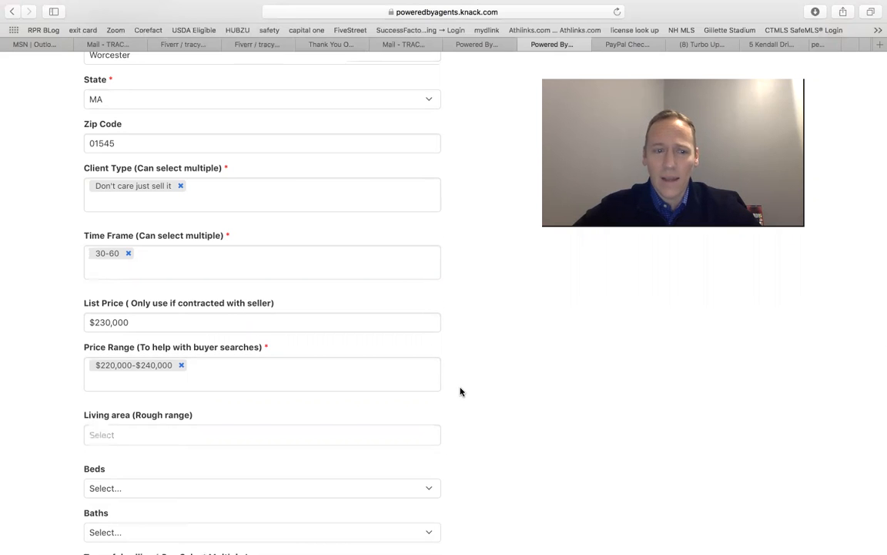
pyautogui.scroll(-2, 460, 392)
pyautogui.click(185, 342)
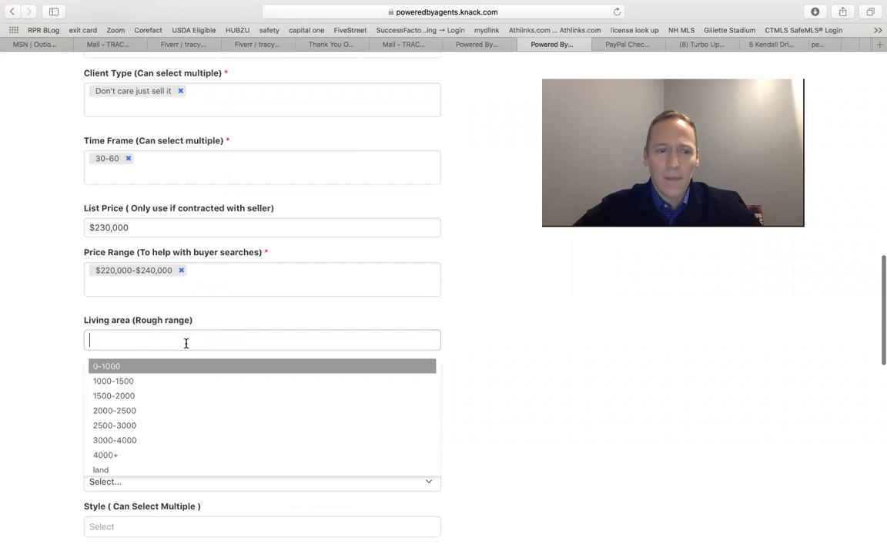
pyautogui.click(150, 412)
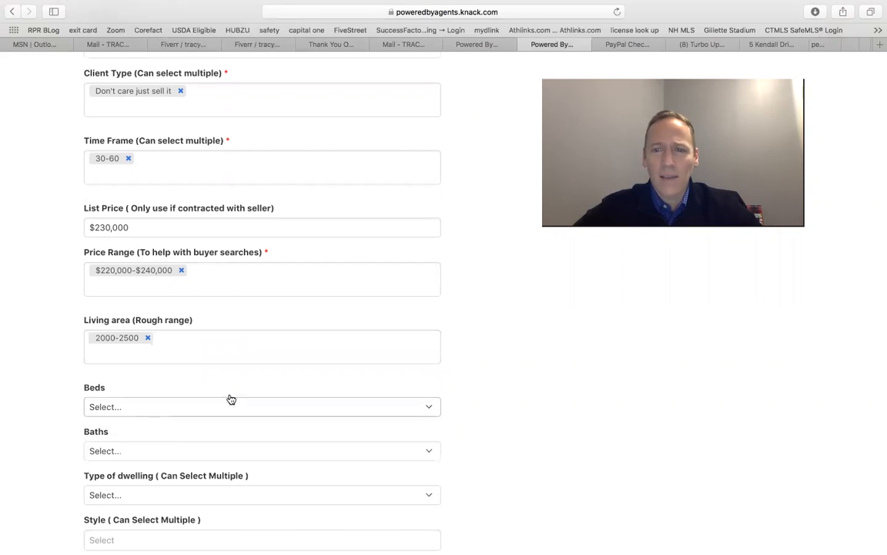
# Set the number of beds to 3 and baths to 2
pyautogui.scroll(-2, 518, 375)
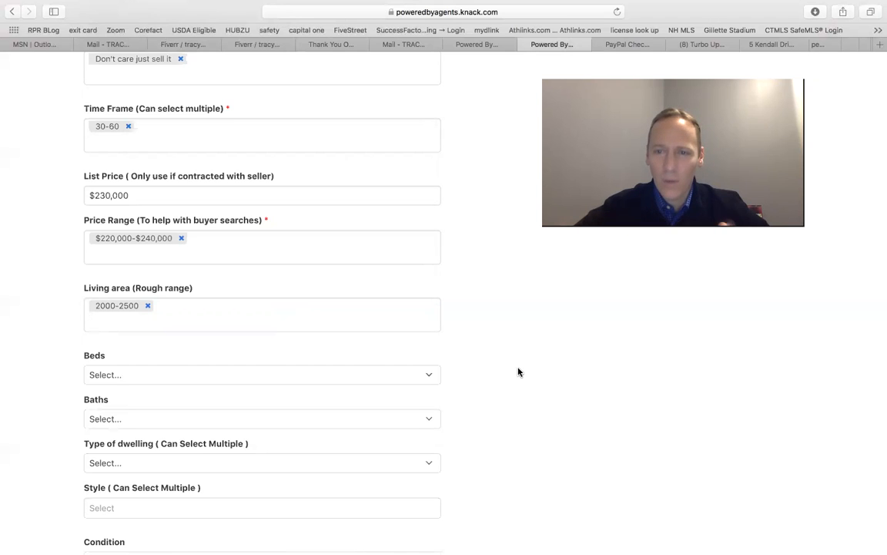
pyautogui.scroll(-3, 574, 359)
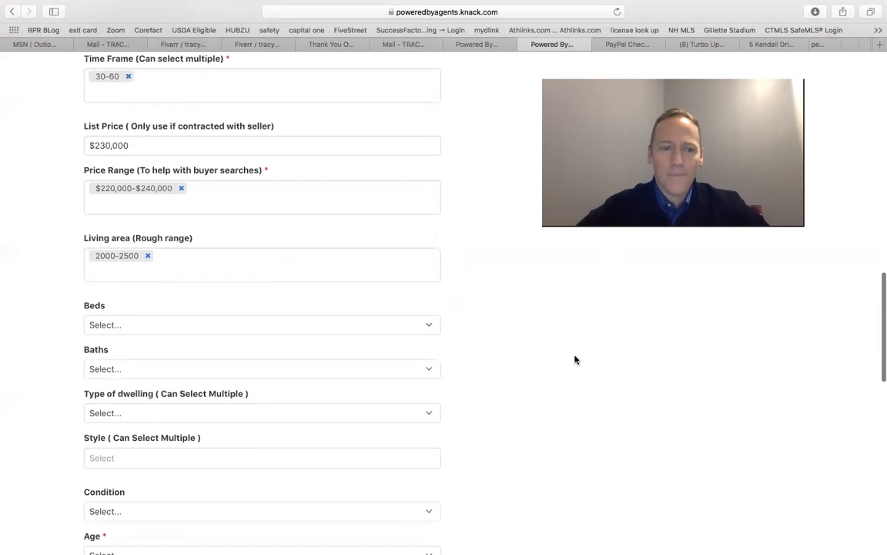
pyautogui.click(285, 322)
pyautogui.click(264, 354)
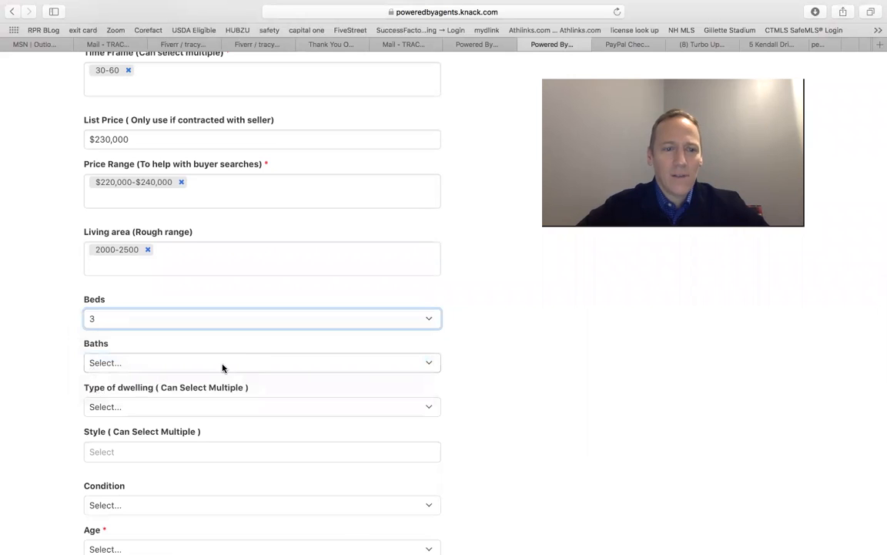
pyautogui.click(219, 366)
pyautogui.click(205, 400)
# Set the dwelling type to Single Family-Detached and the style to Cape
pyautogui.scroll(-3, 212, 414)
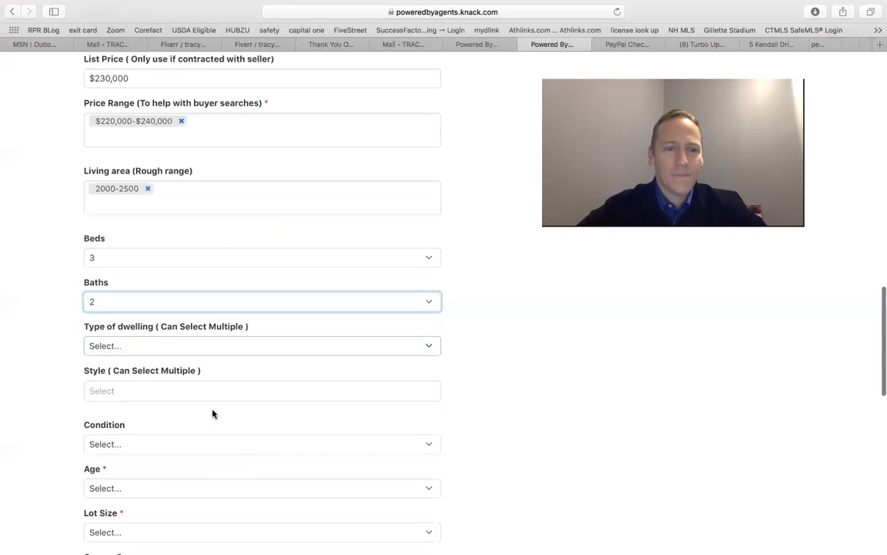
pyautogui.click(210, 348)
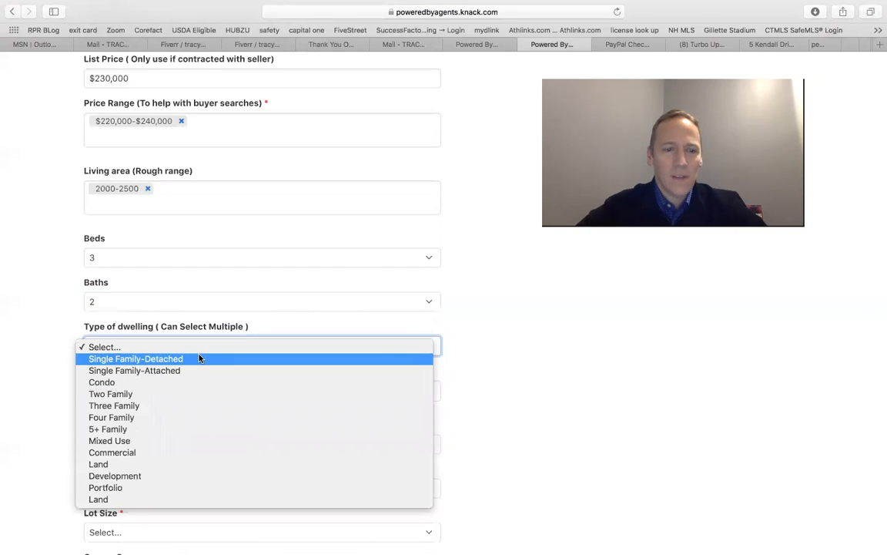
pyautogui.click(198, 358)
pyautogui.scroll(-3, 212, 339)
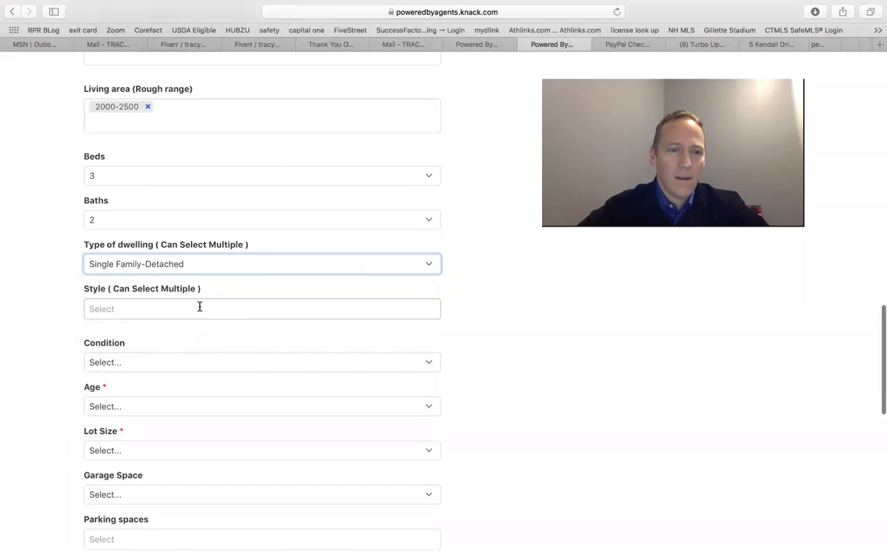
pyautogui.click(199, 306)
pyautogui.click(182, 346)
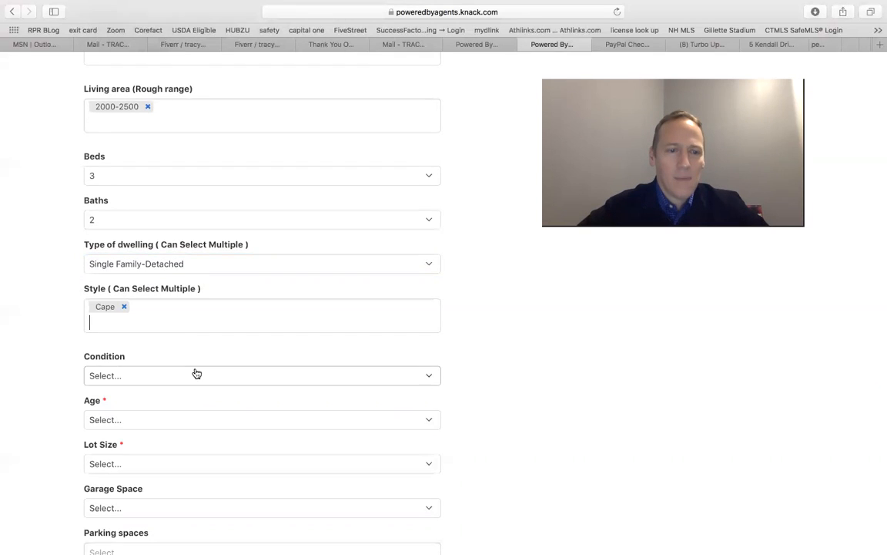
# Set the condition to Poor and the age to 1940-1960
pyautogui.scroll(-3, 192, 362)
pyautogui.click(191, 297)
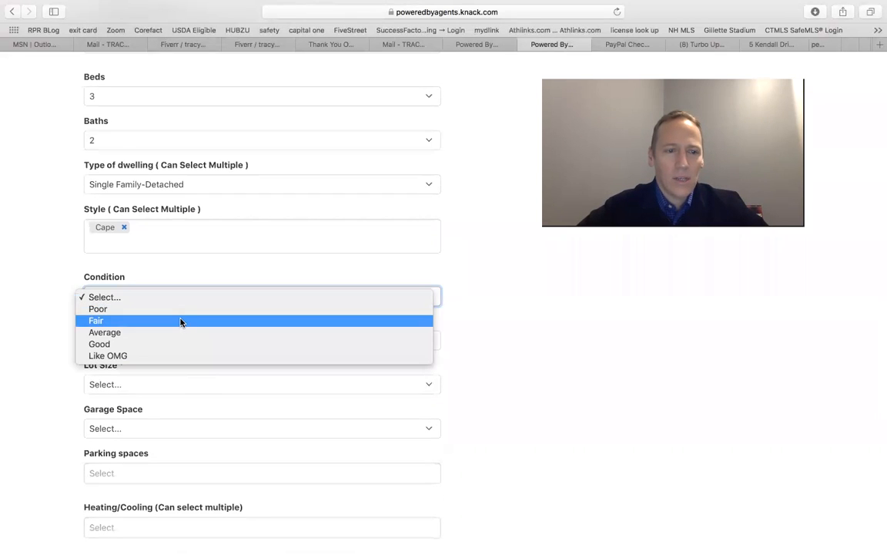
pyautogui.click(179, 310)
pyautogui.scroll(-2, 187, 339)
pyautogui.click(185, 285)
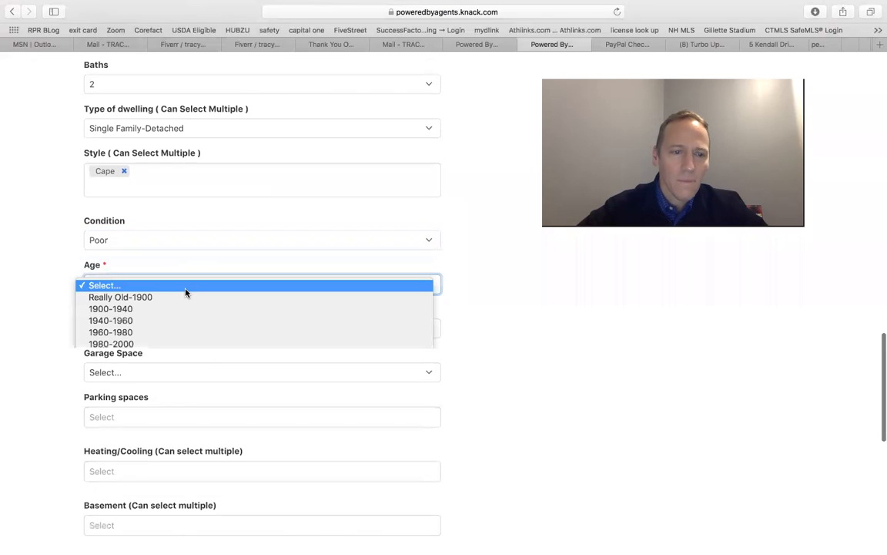
pyautogui.click(168, 326)
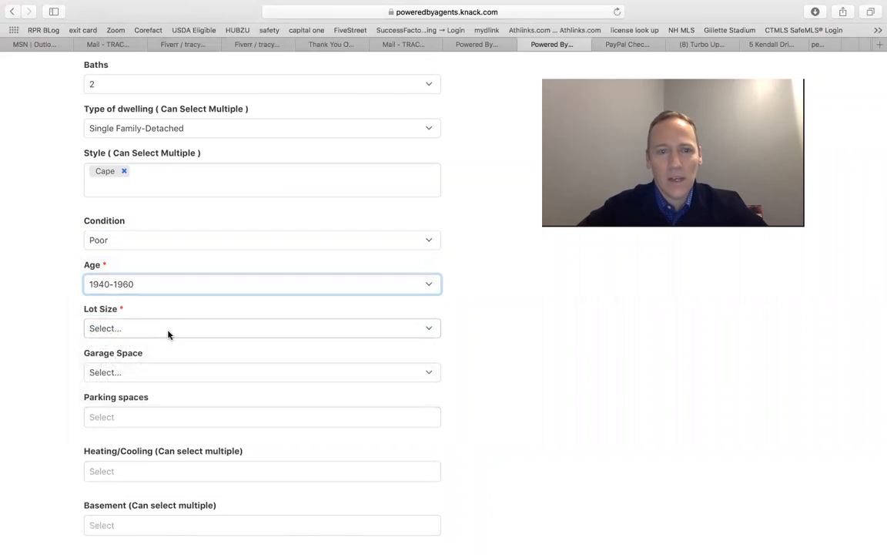
# Set the lot size to .1-.25 and the garage space to 1
pyautogui.click(147, 333)
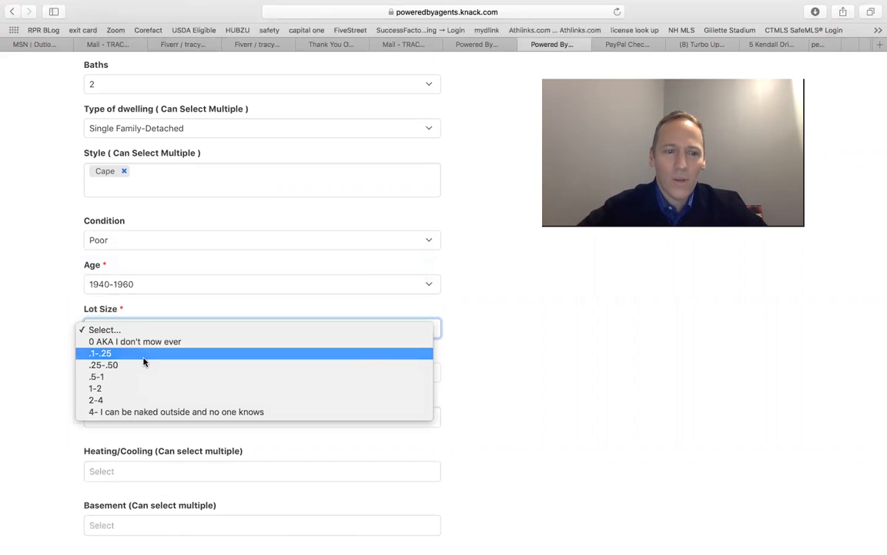
pyautogui.click(143, 356)
pyautogui.scroll(-2, 143, 350)
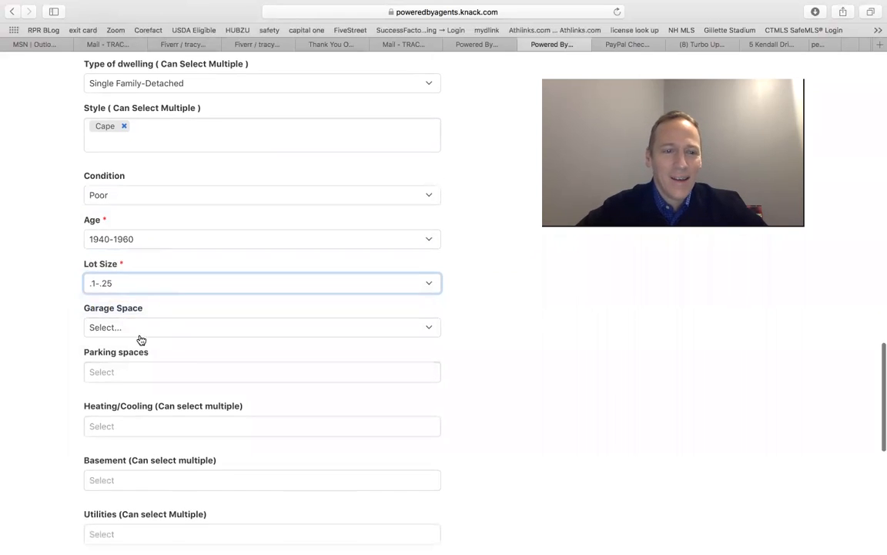
pyautogui.click(141, 339)
pyautogui.click(131, 352)
# Set parking spaces to 1-2 and heating/cooling to HW Baseboard Oil
pyautogui.click(131, 375)
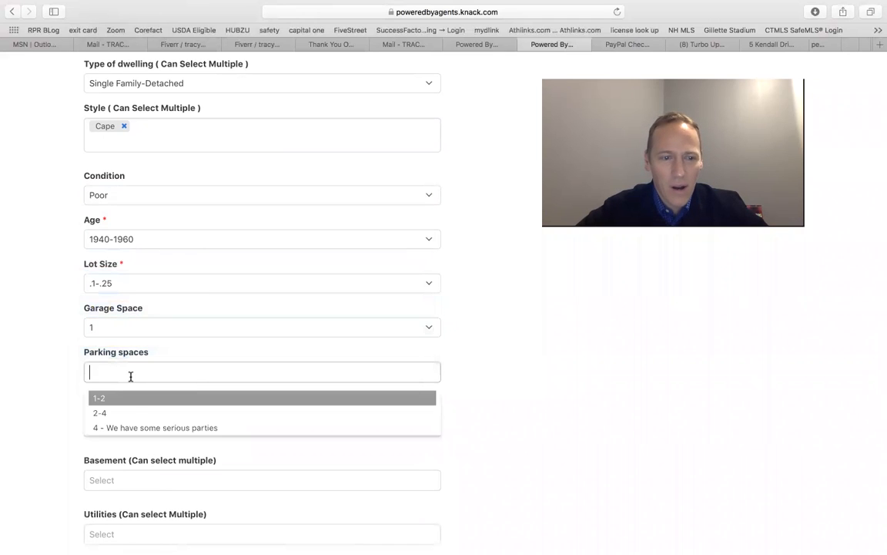
pyautogui.click(121, 399)
pyautogui.scroll(-4, 196, 412)
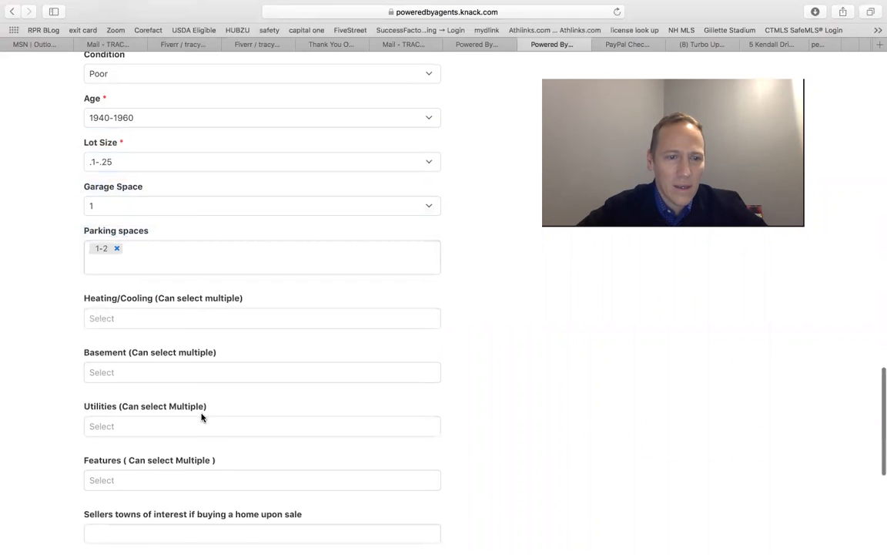
pyautogui.click(180, 322)
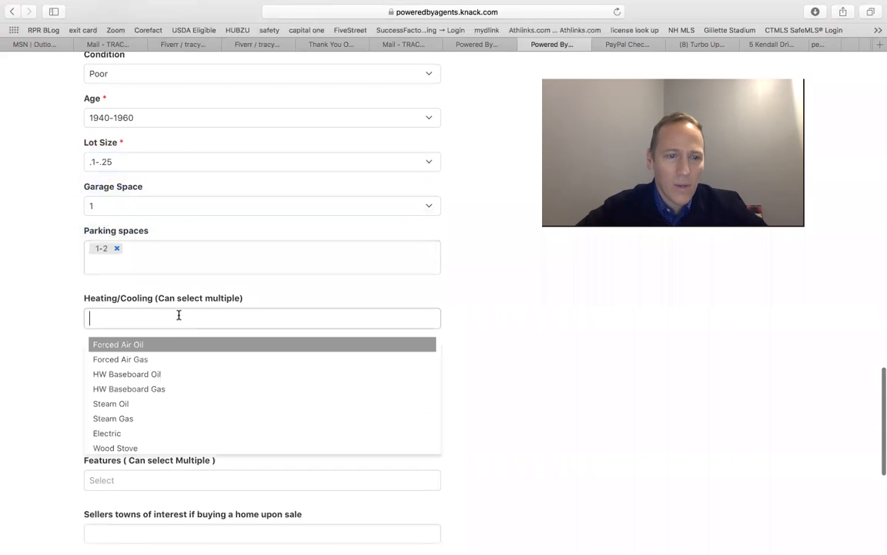
pyautogui.click(162, 375)
# Set the basement type to Poured Concrete
pyautogui.scroll(-2, 263, 346)
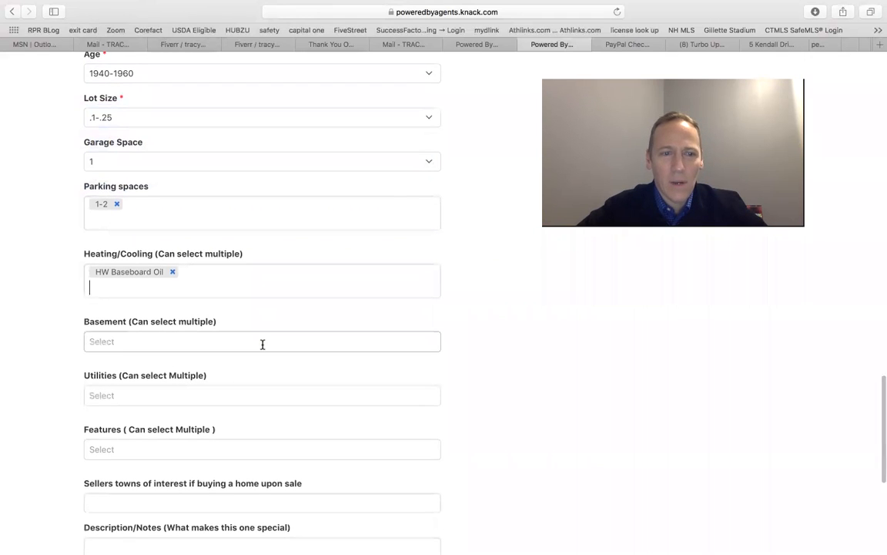
pyautogui.scroll(-1, 263, 345)
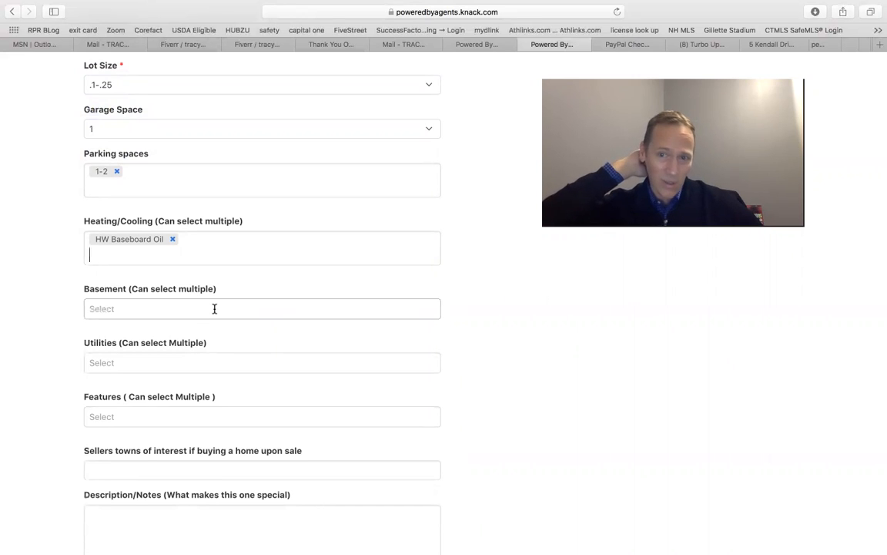
pyautogui.click(169, 310)
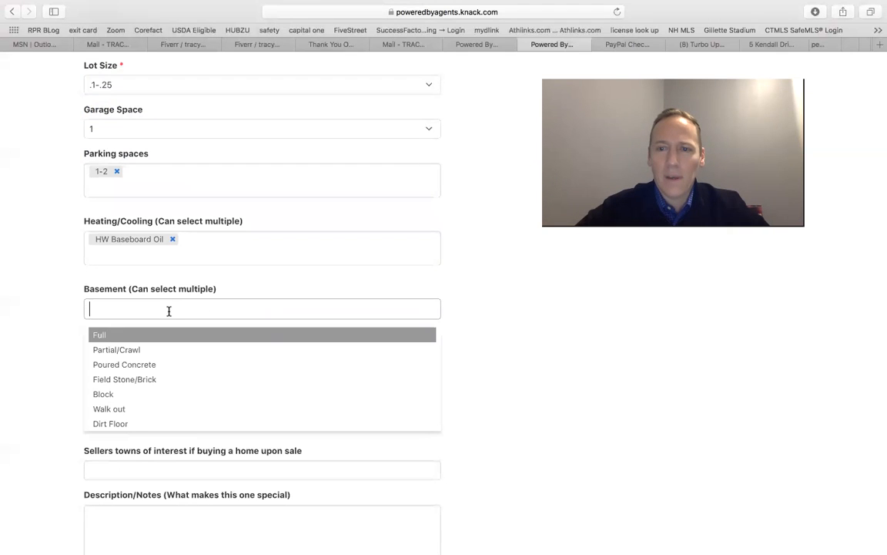
pyautogui.click(154, 368)
# Add Private Sewer and Title V complete as utilities
pyautogui.scroll(-2, 161, 389)
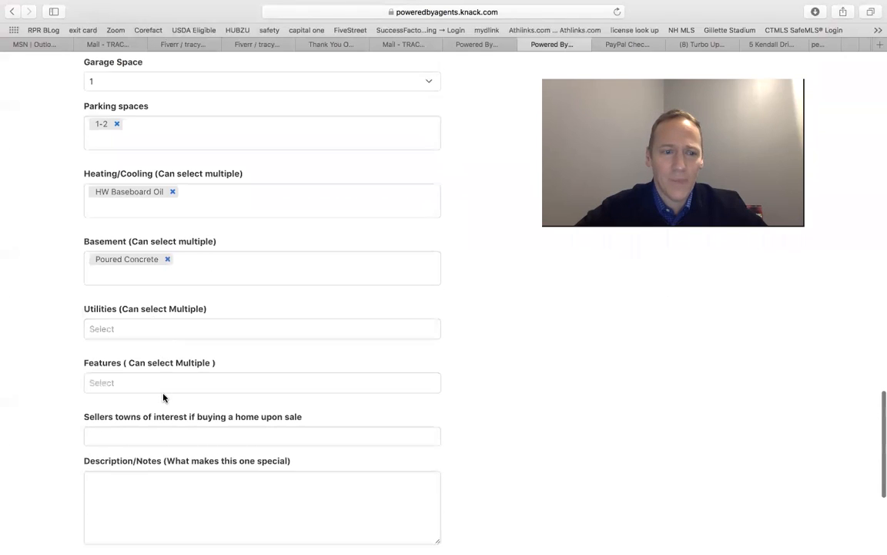
pyautogui.click(160, 319)
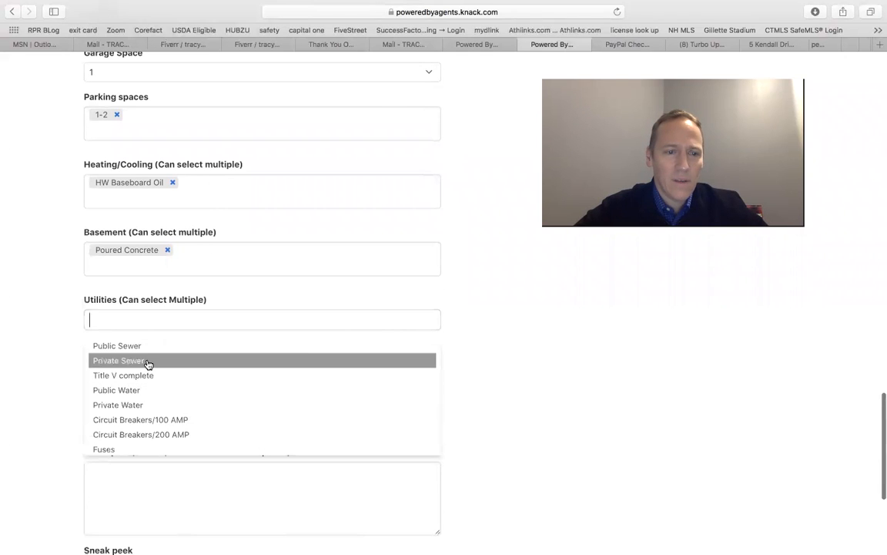
pyautogui.click(146, 361)
pyautogui.click(150, 328)
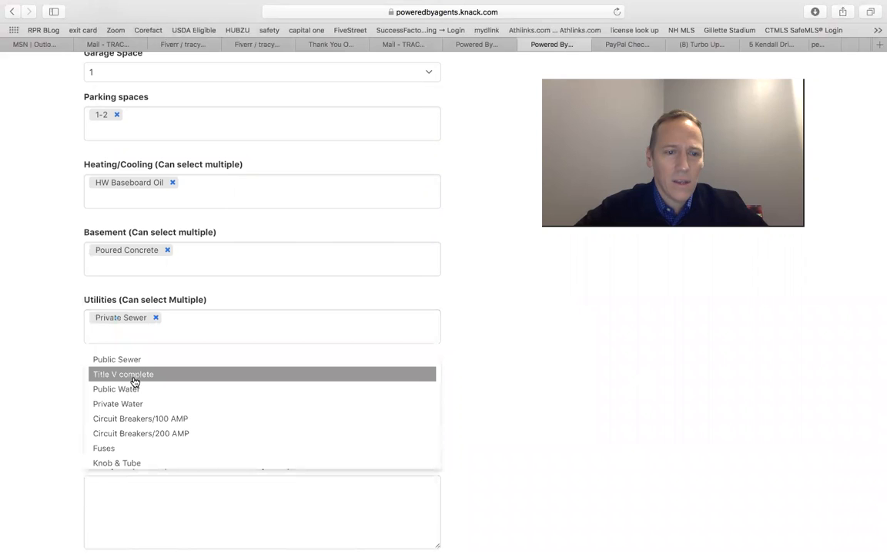
pyautogui.click(135, 379)
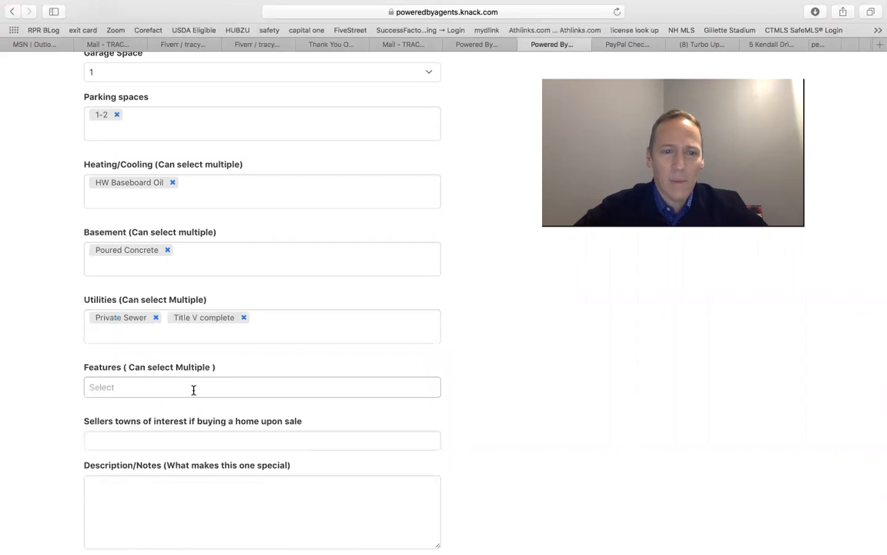
# Add Waterfront as a property feature
pyautogui.scroll(-2, 192, 385)
pyautogui.click(173, 329)
pyautogui.scroll(-5, 152, 418)
pyautogui.scroll(-2, 152, 419)
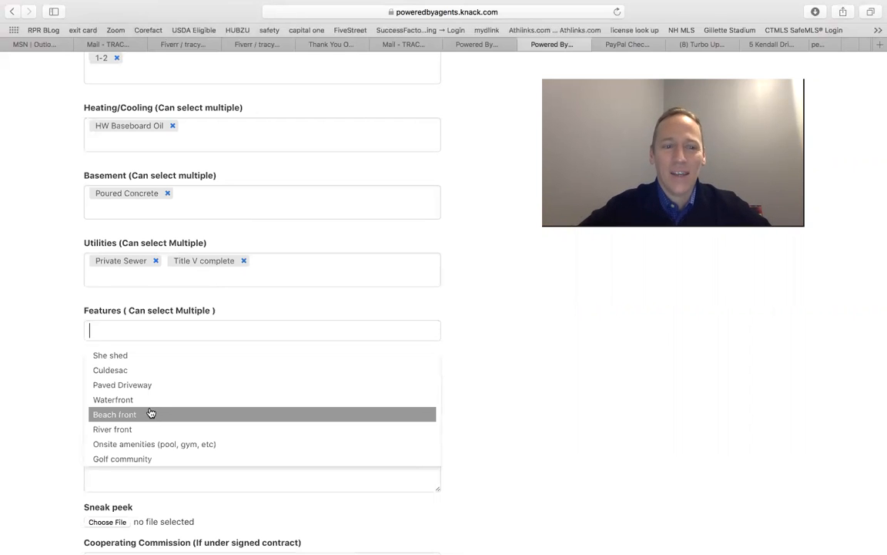
pyautogui.click(149, 408)
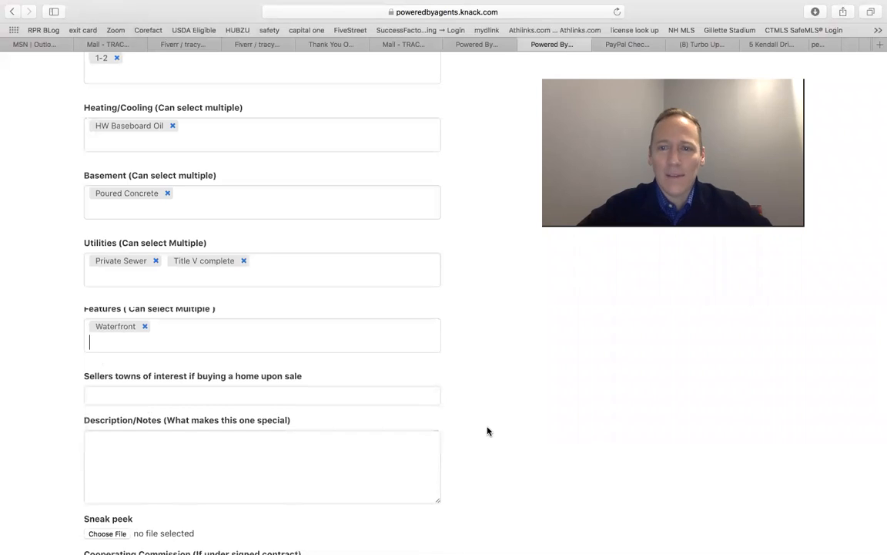
pyautogui.scroll(-2, 486, 428)
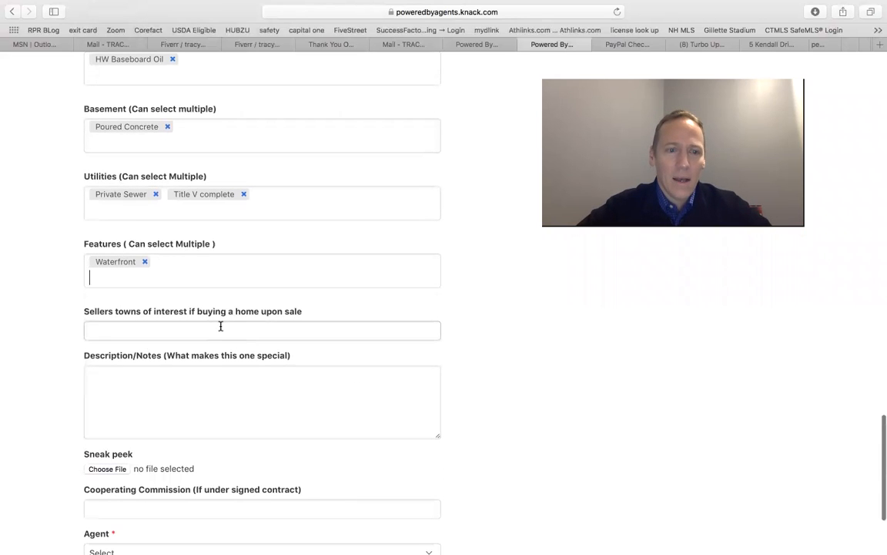
pyautogui.click(219, 327)
pyautogui.click(477, 348)
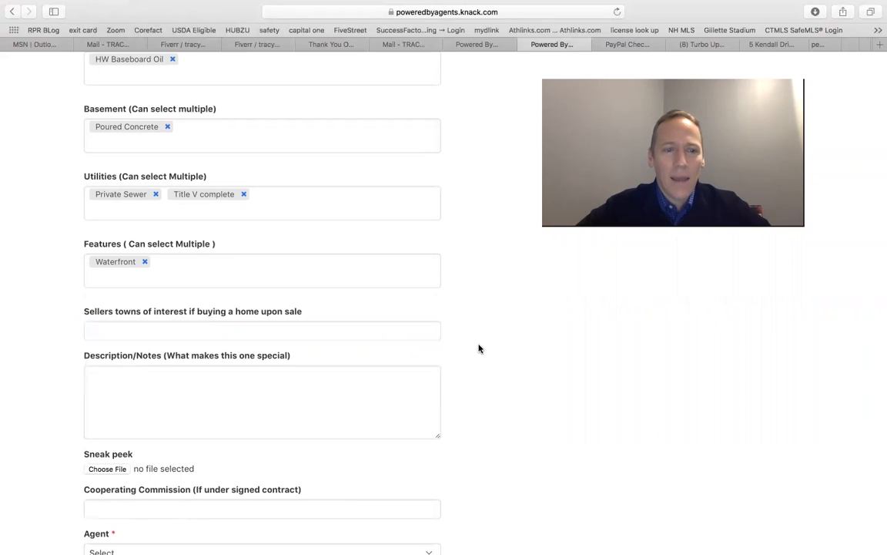
pyautogui.scroll(-1, 478, 349)
pyautogui.scroll(-1, 478, 349)
pyautogui.click(326, 293)
pyautogui.write('Hold')
pyautogui.press('BackSpace')
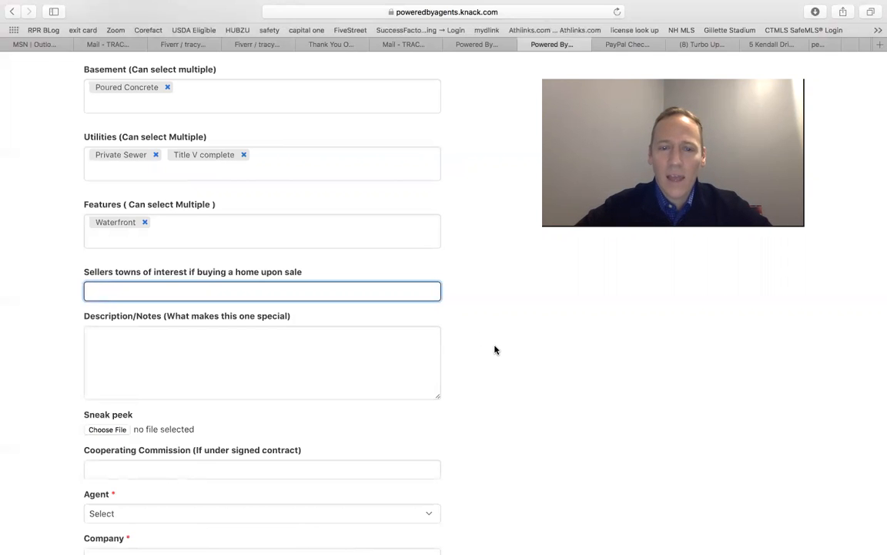
# Enter the description note "seller wants to sell as is including all personal property"
pyautogui.scroll(-5, 495, 343)
pyautogui.scroll(-1, 495, 350)
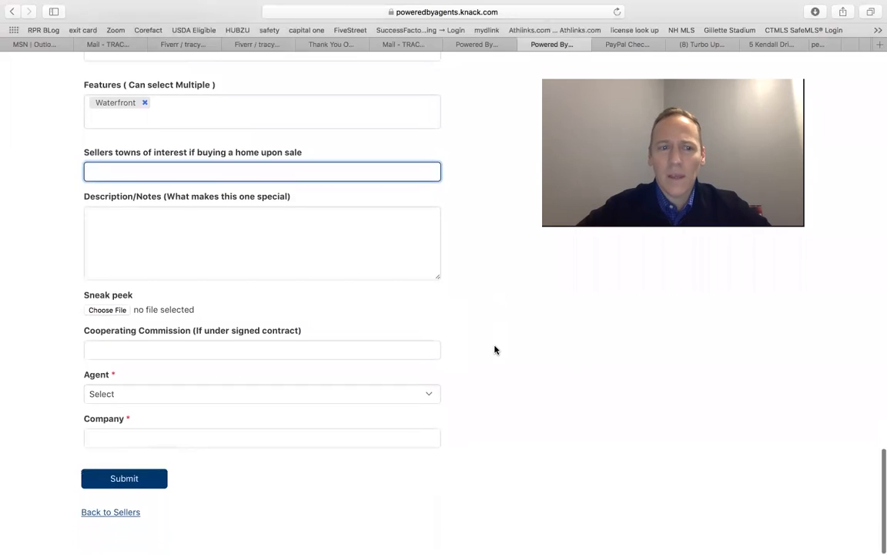
pyautogui.click(202, 228)
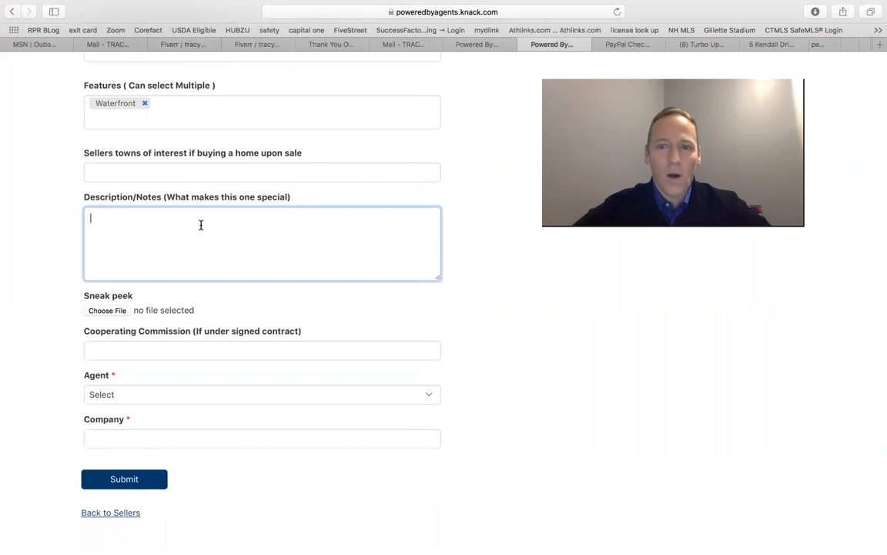
pyautogui.write('seller ')
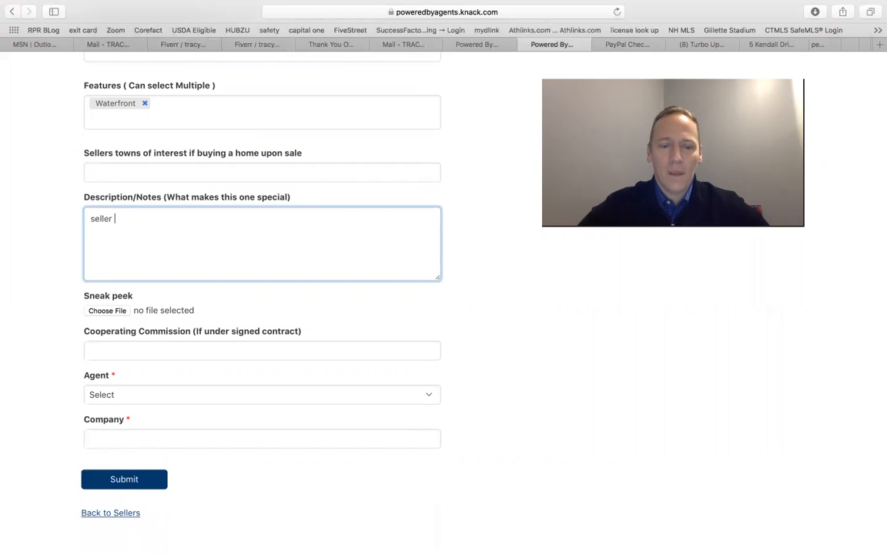
pyautogui.write('wants ')
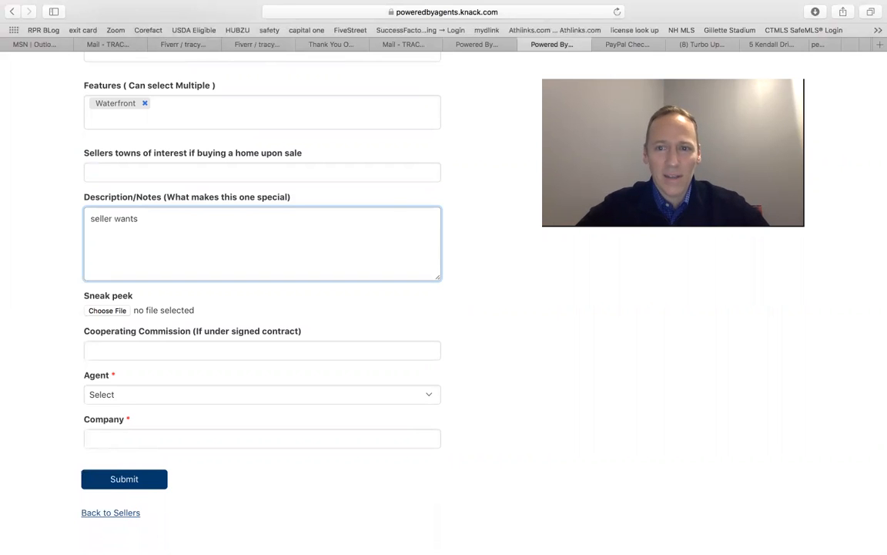
pyautogui.write('to sell as is inc')
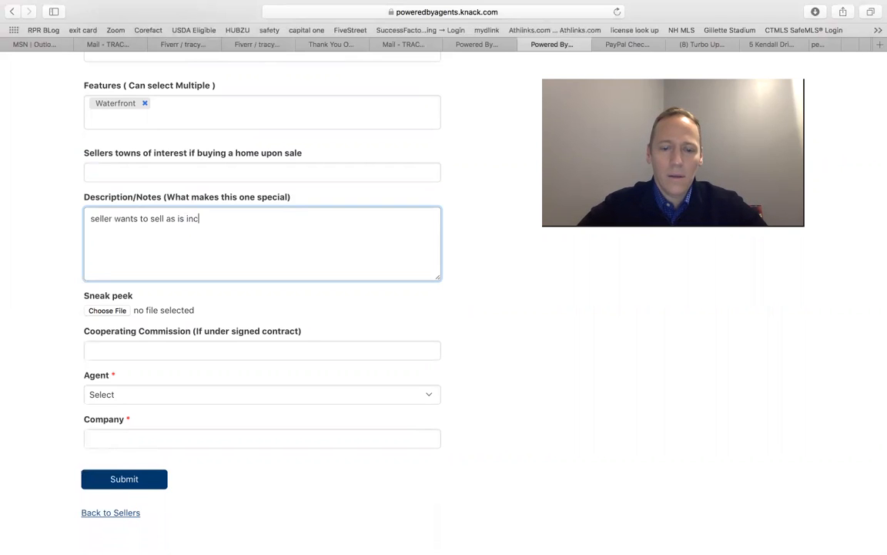
pyautogui.write('luding ')
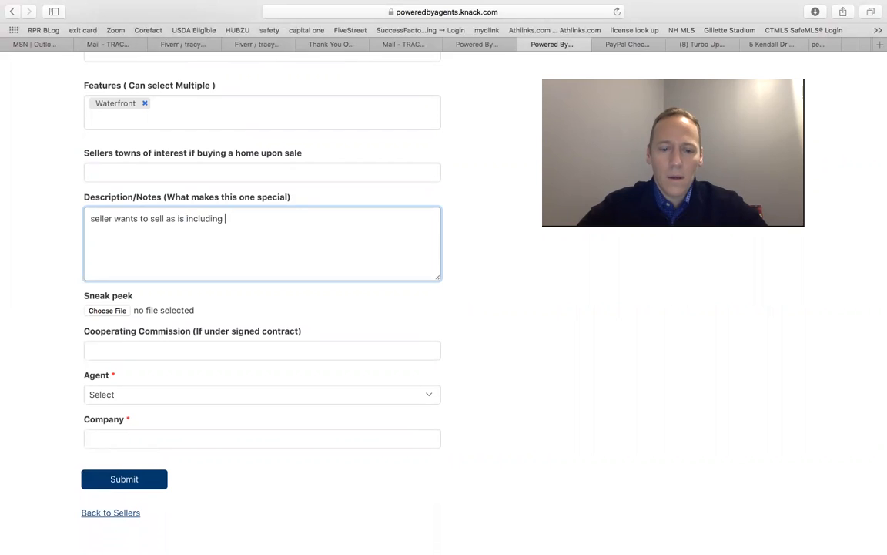
pyautogui.write('all personal pr')
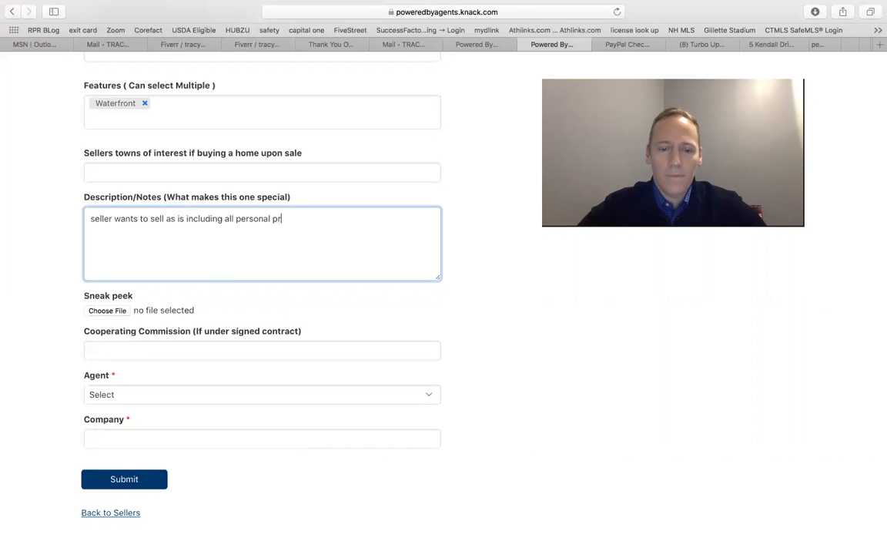
pyautogui.write('operty')
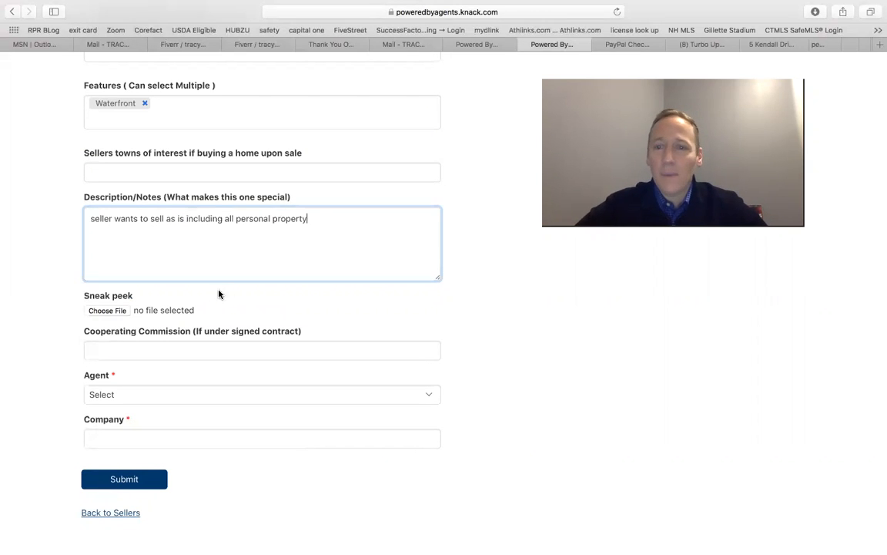
# Choose the logged-in agent as the seller's agent
pyautogui.scroll(-1, 281, 309)
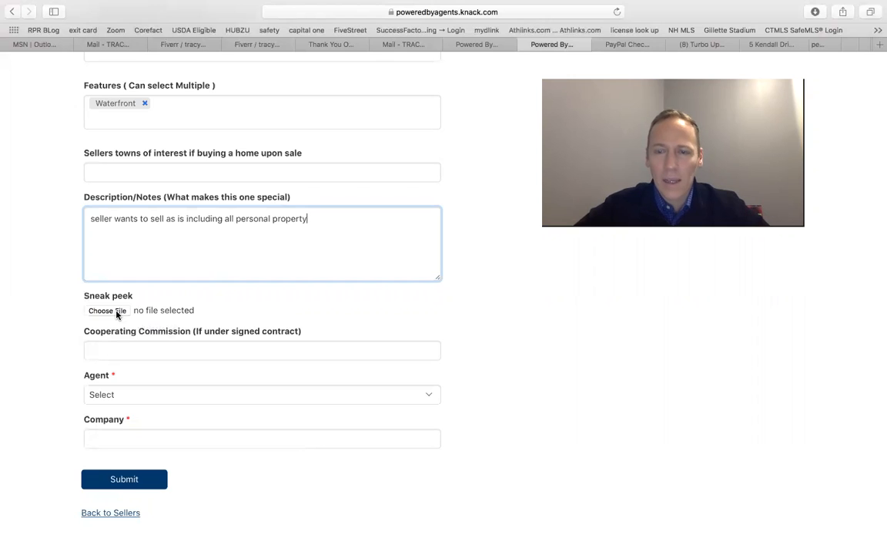
pyautogui.click(116, 348)
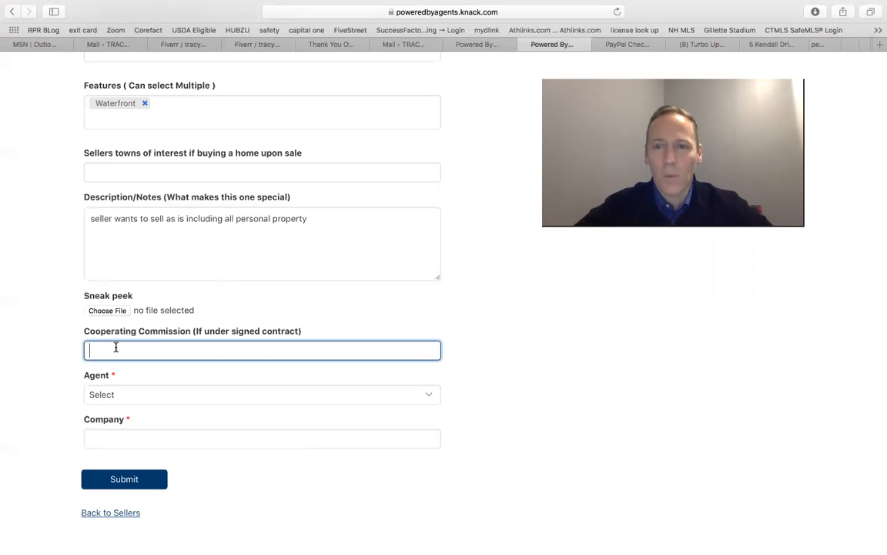
pyautogui.click(111, 396)
pyautogui.scroll(5, 478, 294)
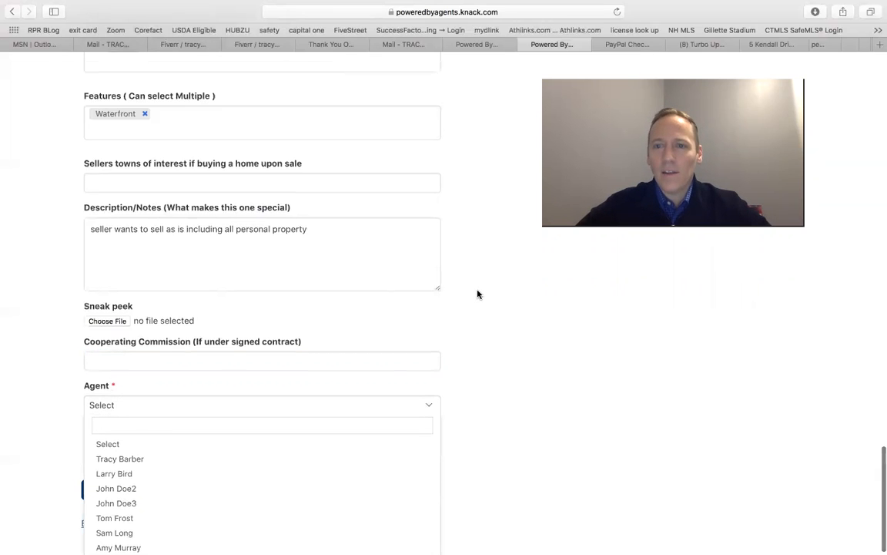
pyautogui.scroll(15, 478, 294)
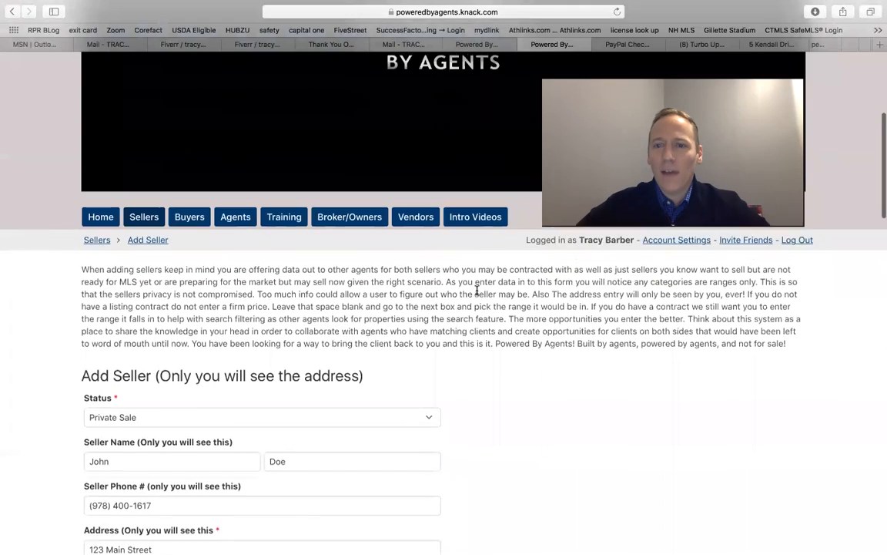
pyautogui.scroll(-4, 477, 290)
pyautogui.scroll(3, 481, 281)
pyautogui.scroll(-20, 485, 272)
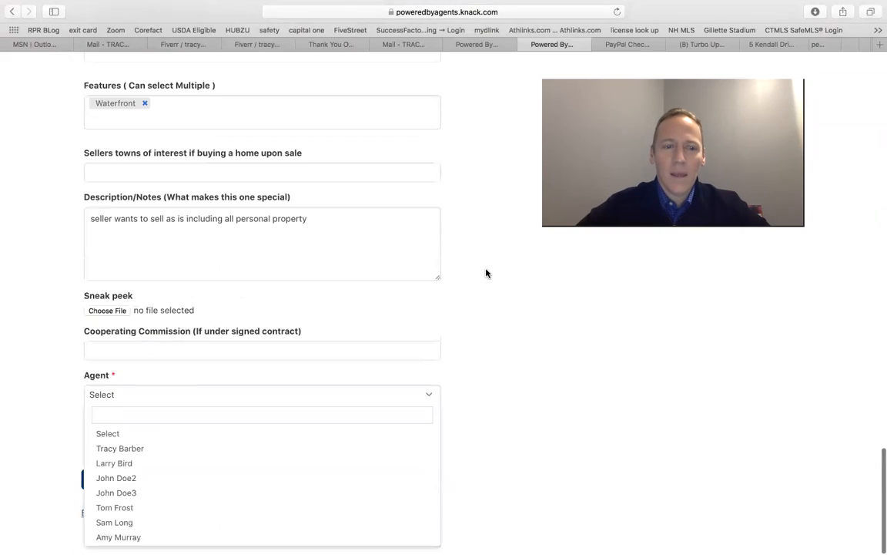
pyautogui.click(231, 447)
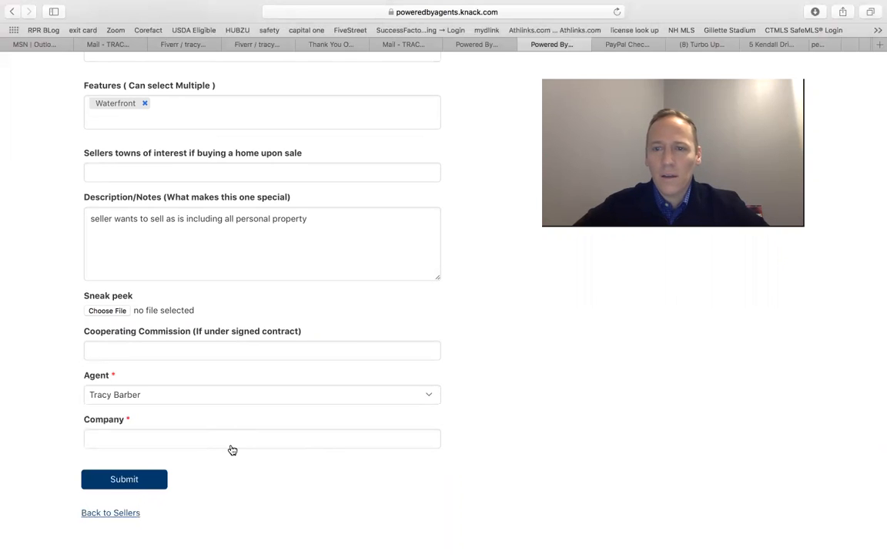
# Set the company to The Lux Group and submit the new seller record
pyautogui.click(186, 437)
pyautogui.write('The ')
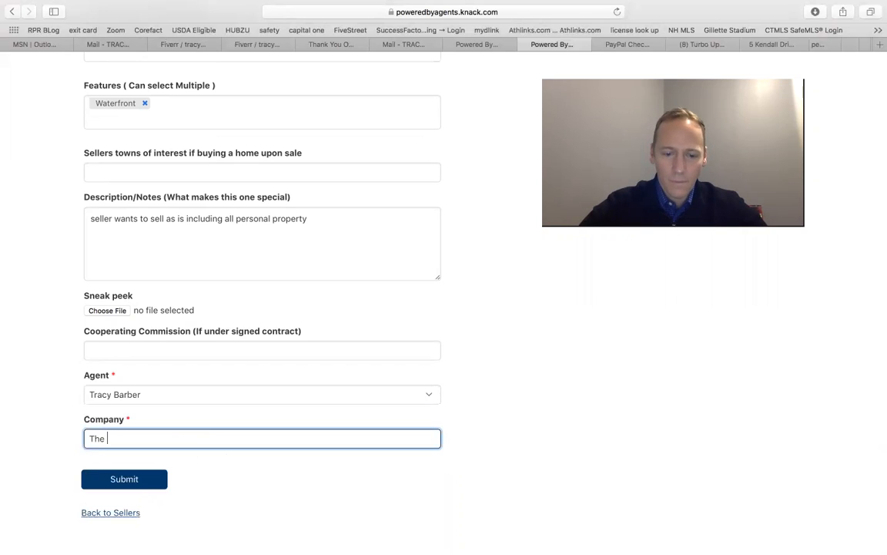
pyautogui.write('Lux Group')
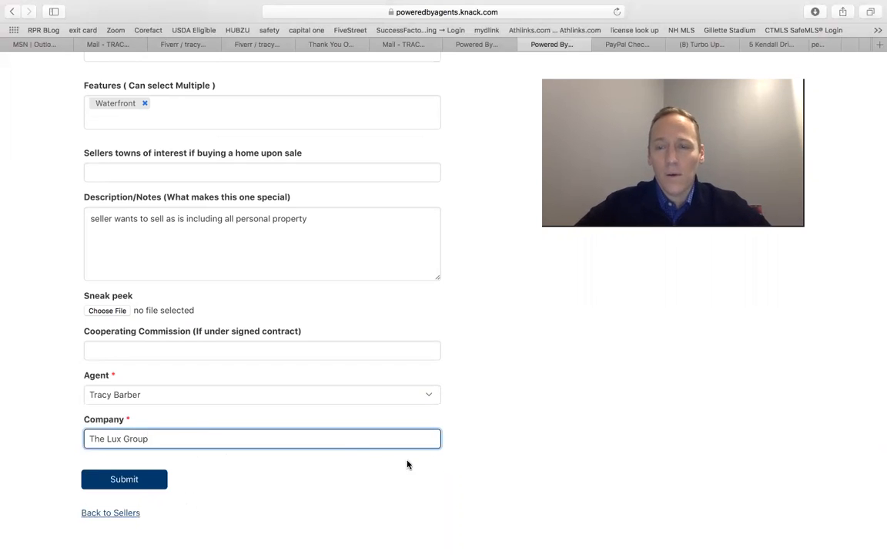
pyautogui.click(481, 399)
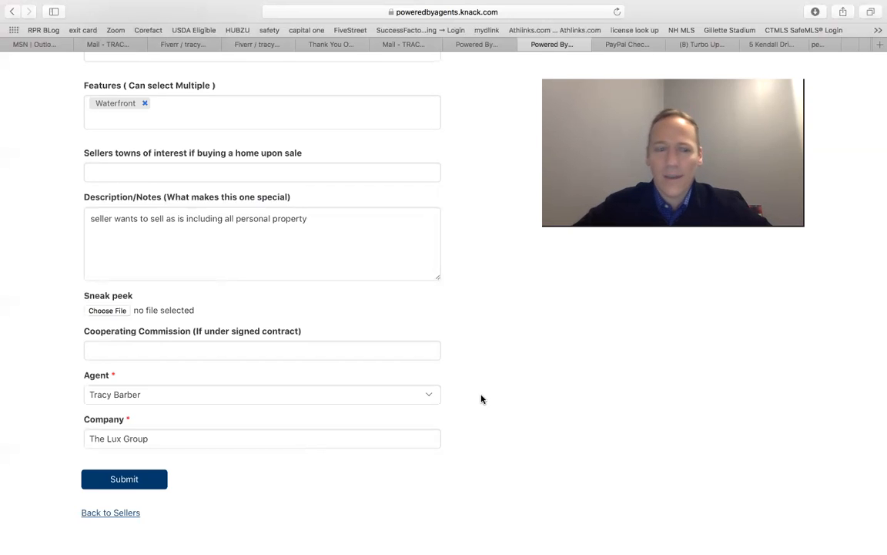
pyautogui.click(139, 478)
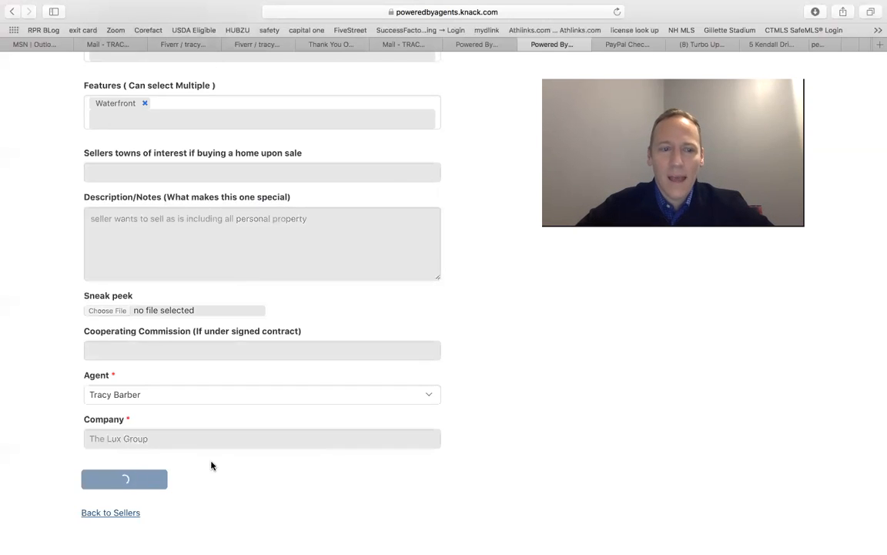